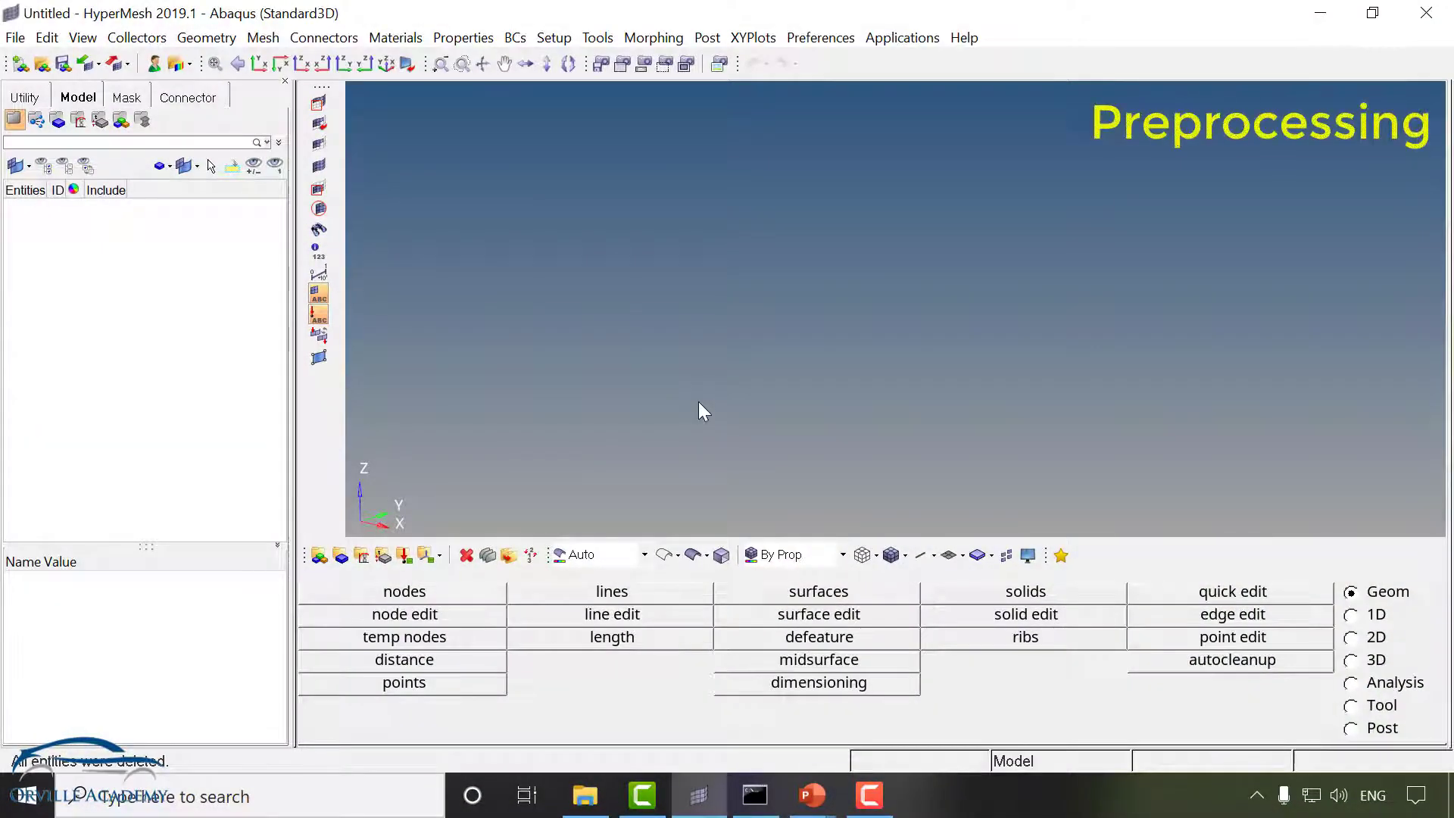
Import the bracket geometry file with Auto Detect file type, then rotate the view to inspect it.
left_click(87, 64)
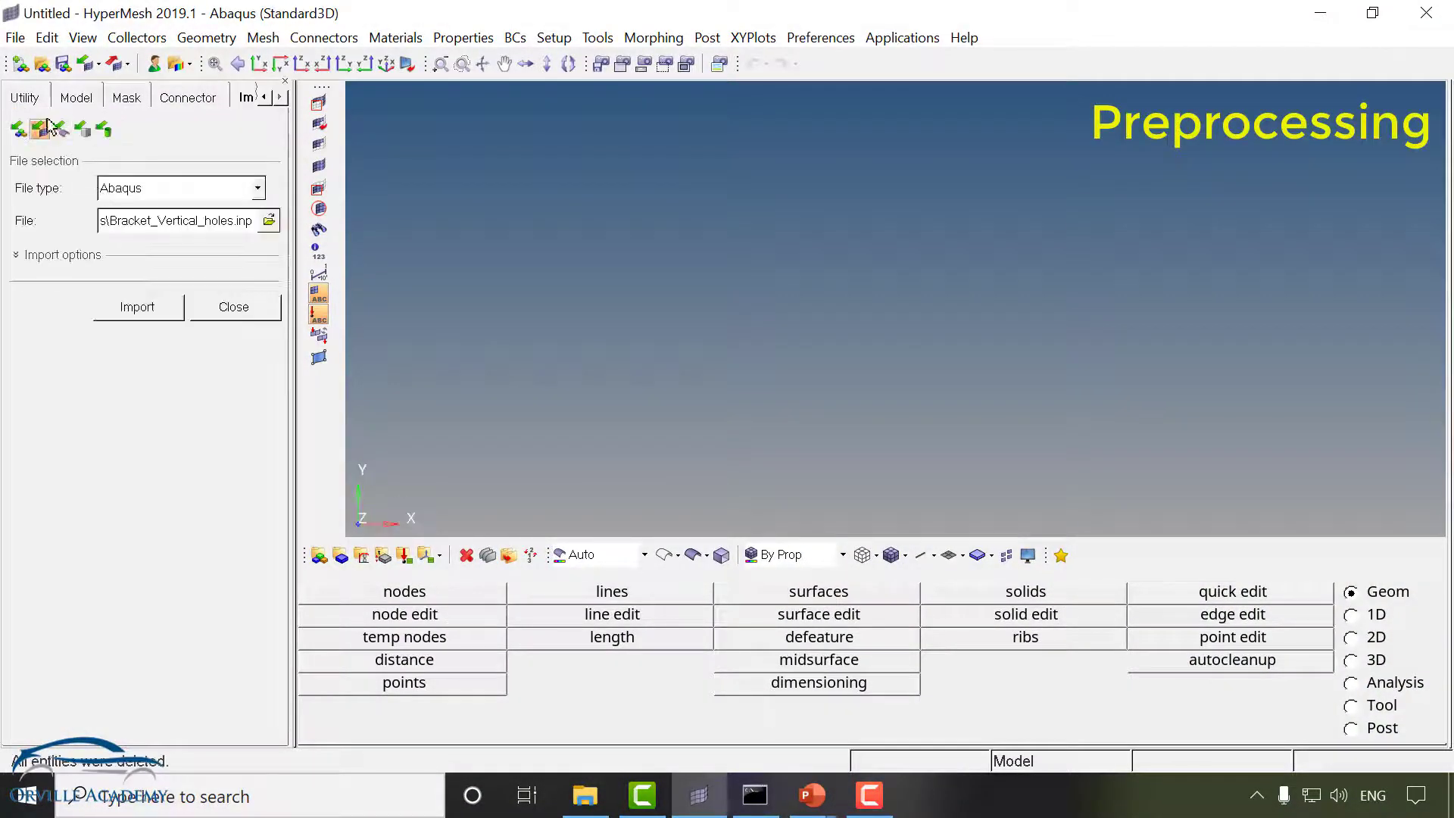
left_click(82, 129)
left_click(118, 187)
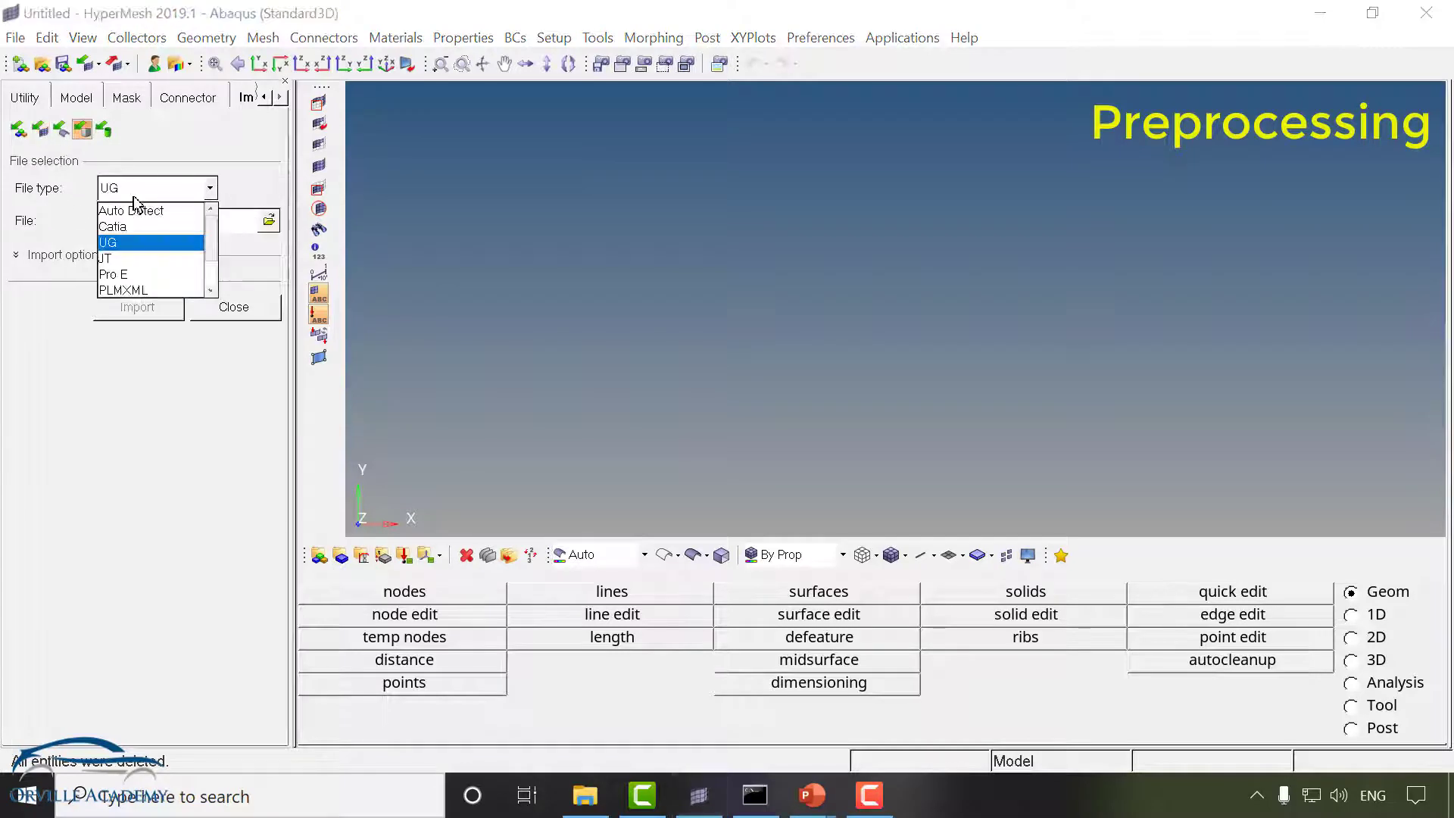
left_click(141, 218)
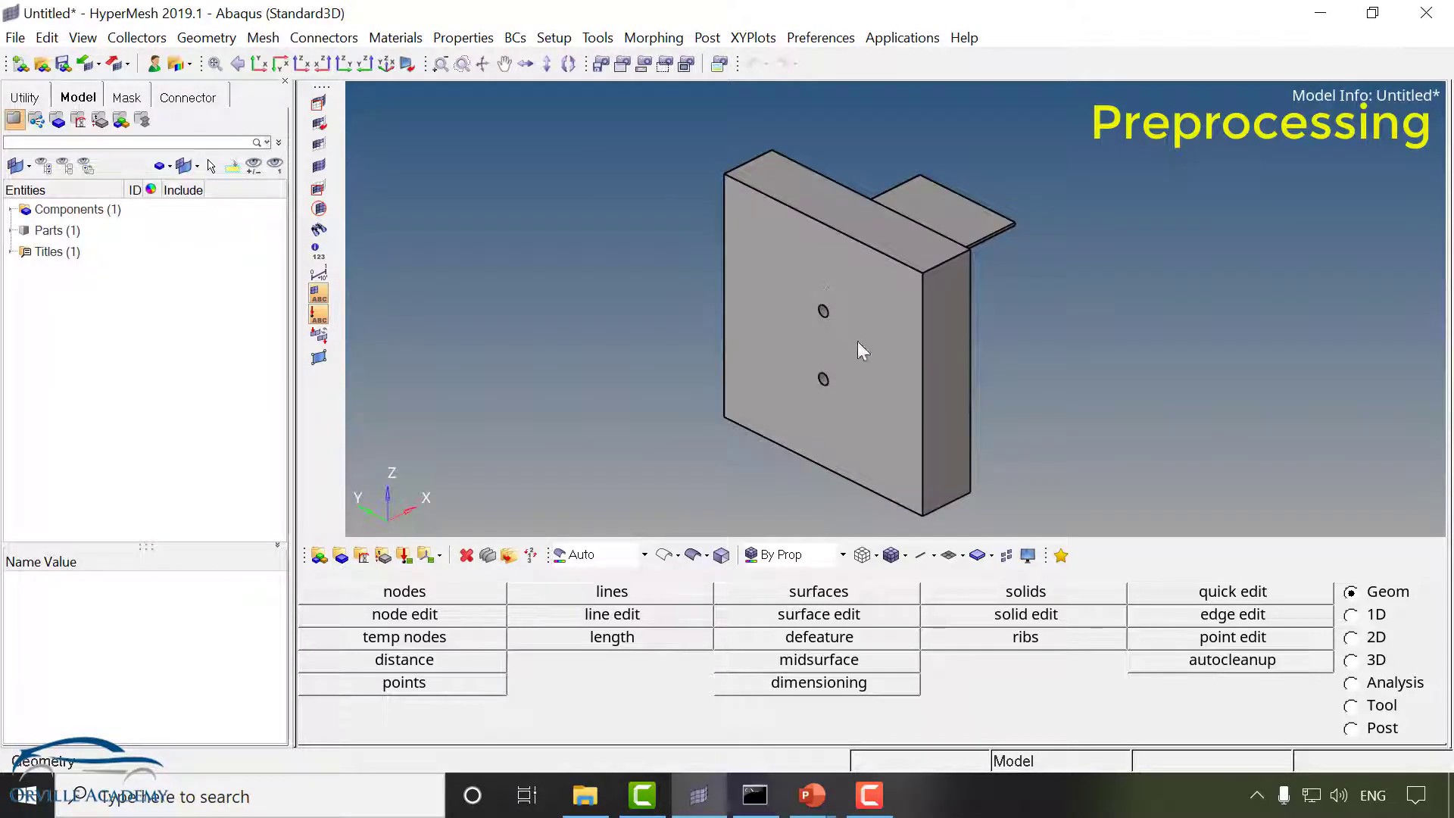
left_click_drag(857, 341, 821, 155, "ctrl")
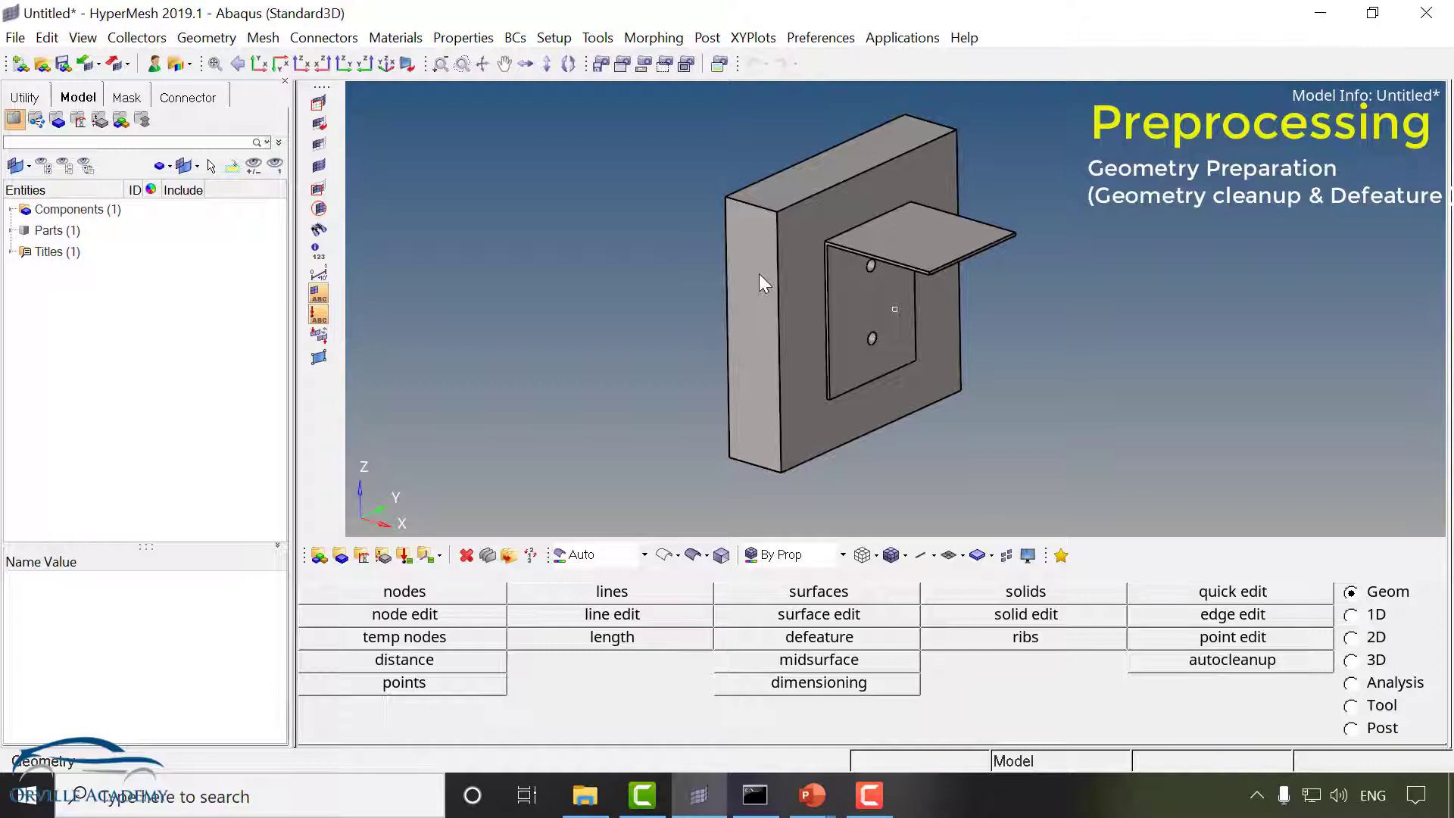
Trim the mounting block solid using the bracket plate surface as the trimmer.
key("F2")
left_click(348, 593)
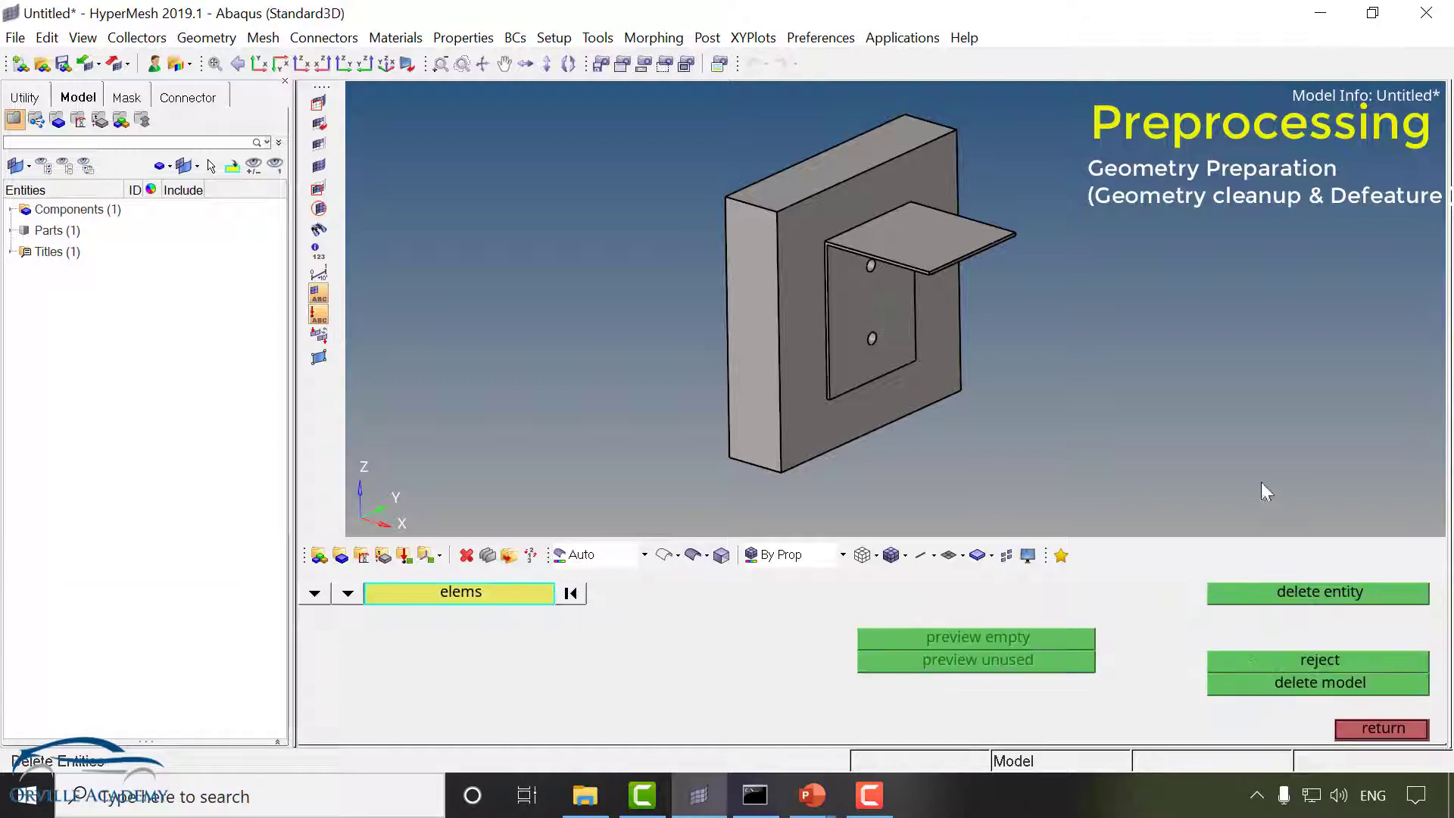
left_click(1363, 727)
left_click(1026, 617)
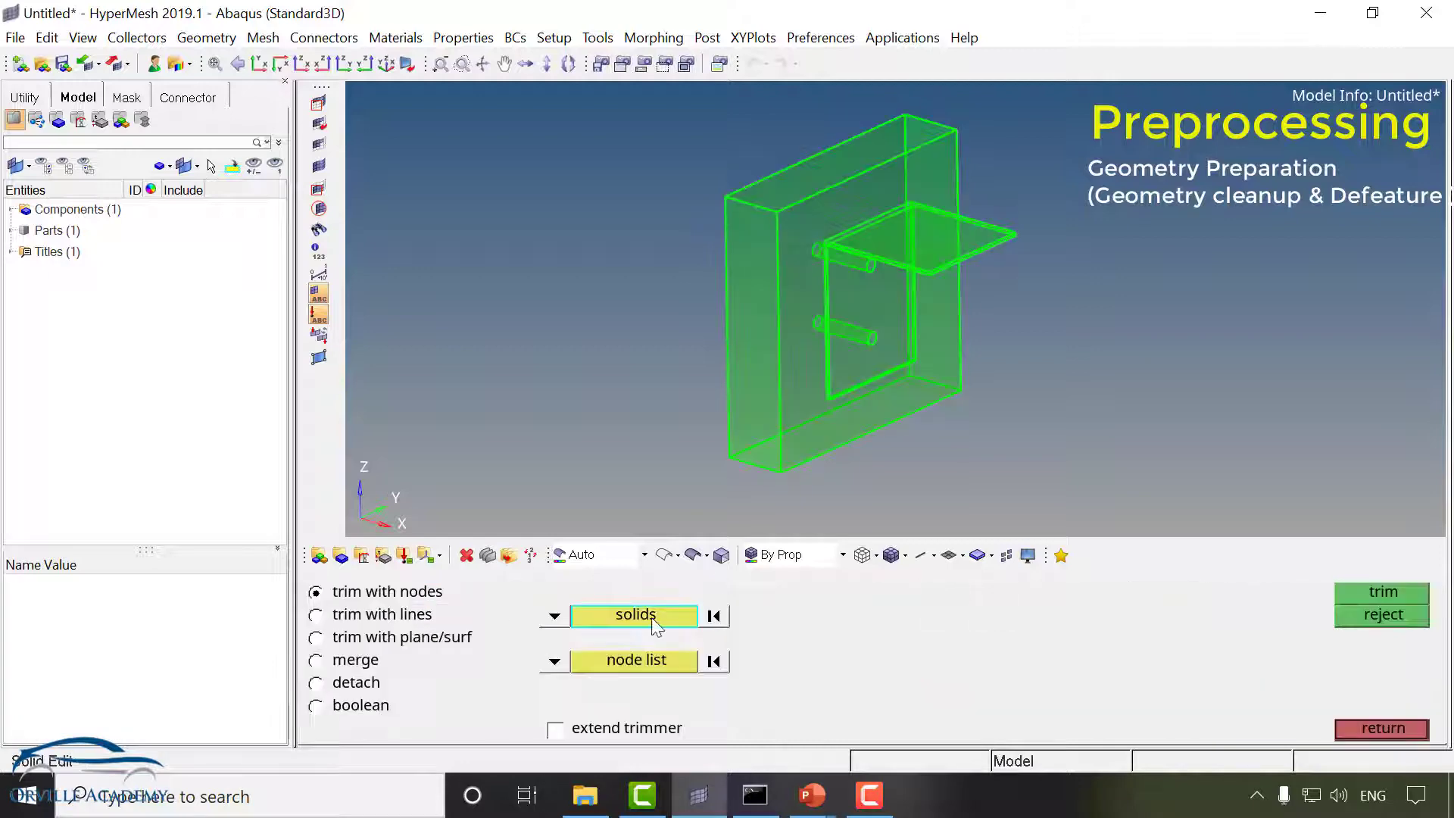
left_click(394, 640)
left_click(859, 291)
left_click(924, 660)
left_click(871, 318)
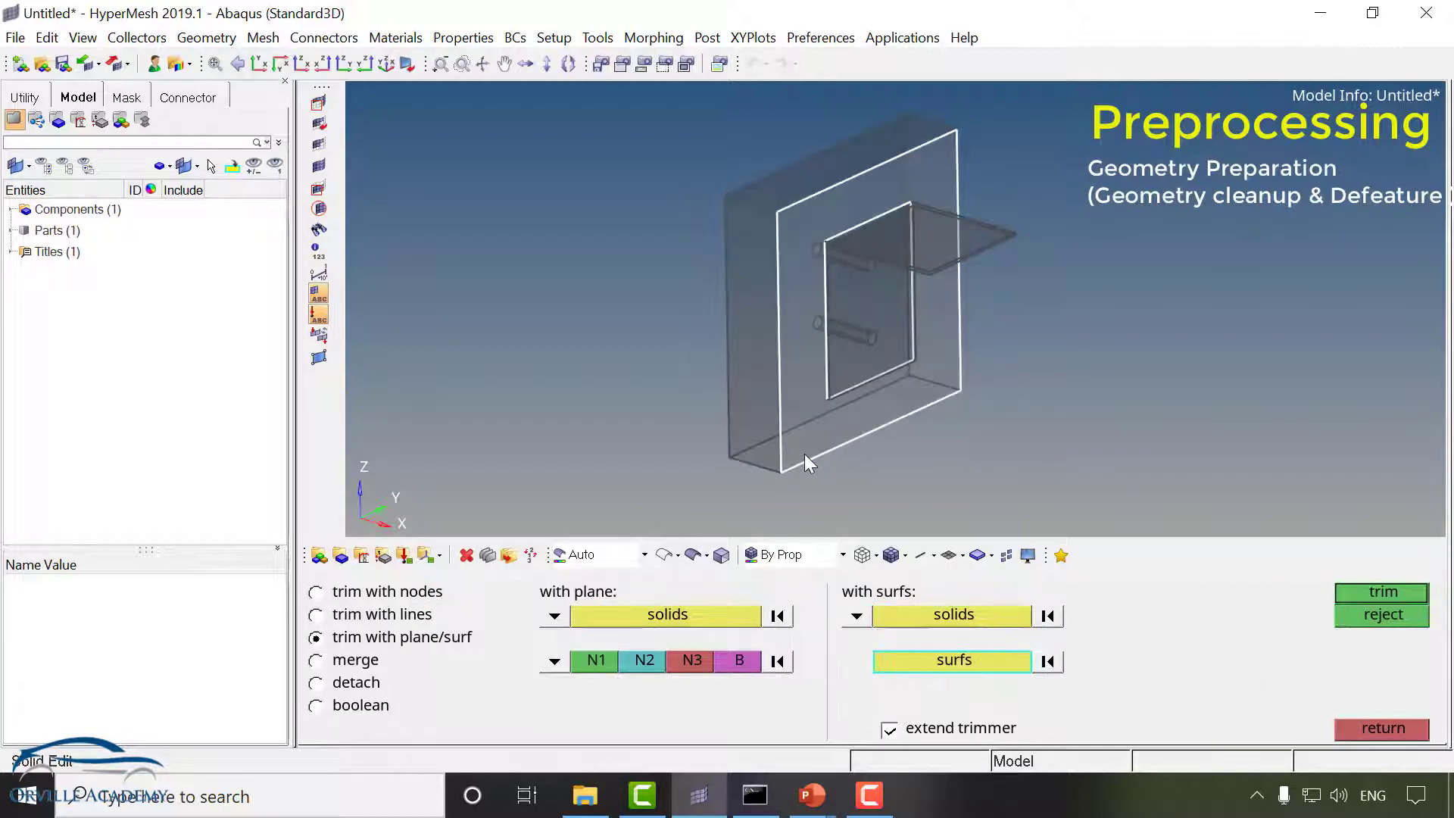
middle_click(809, 464)
Delete the mounting block's surfaces.
key("F2")
left_click(318, 599)
left_click(1380, 671)
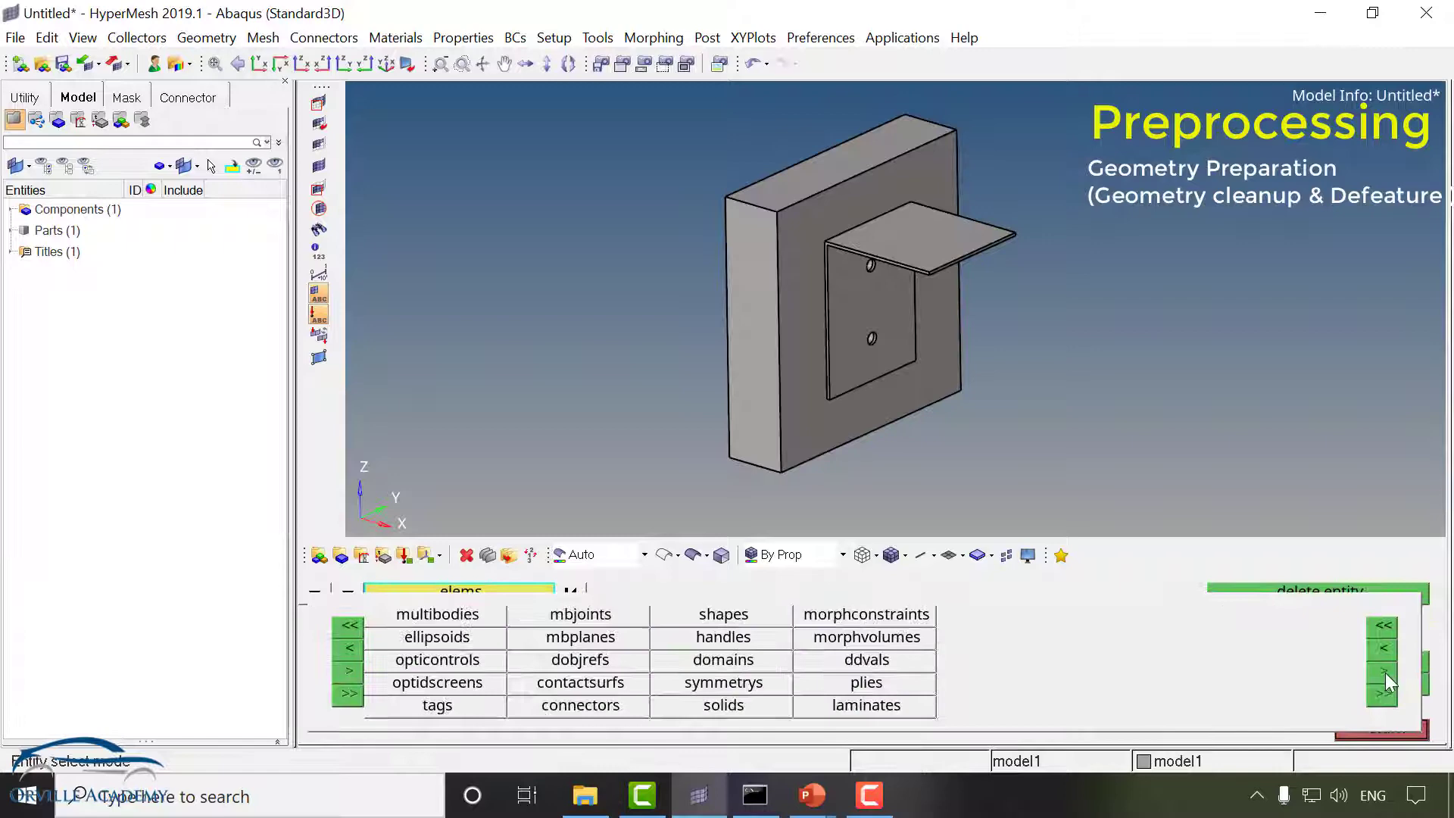
left_click(724, 704)
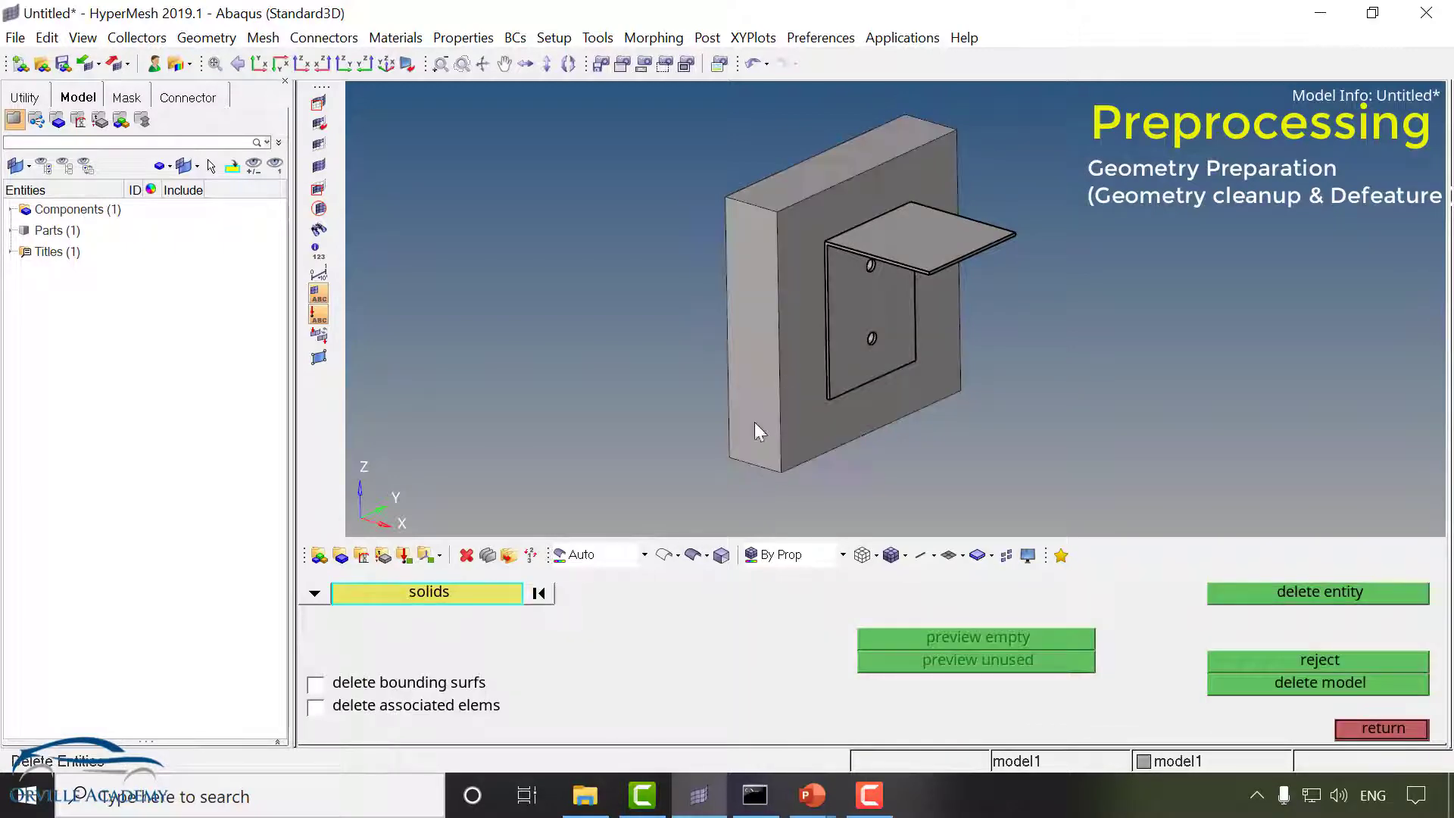
left_click(317, 597)
left_click(349, 627)
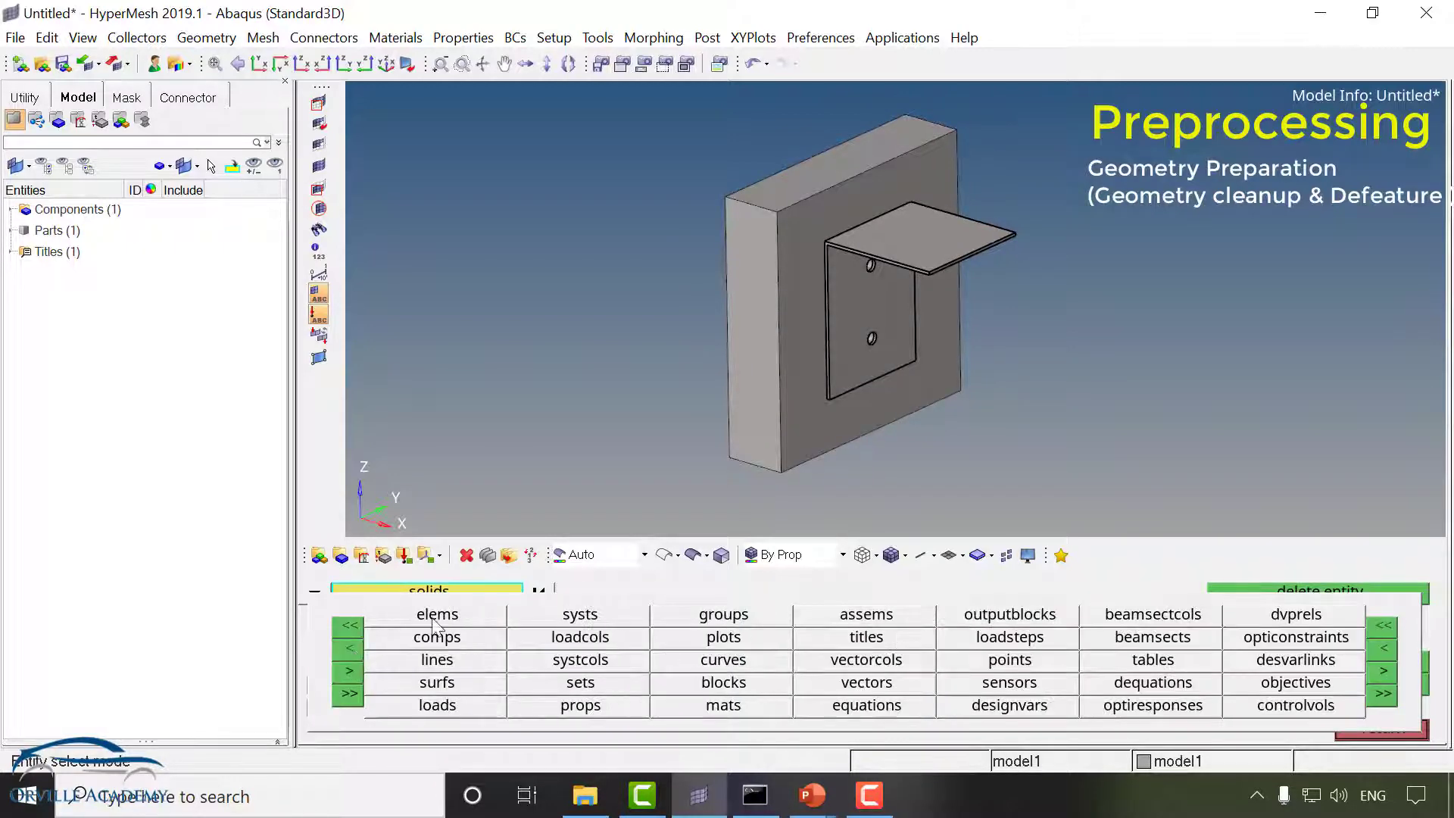
left_click(500, 684)
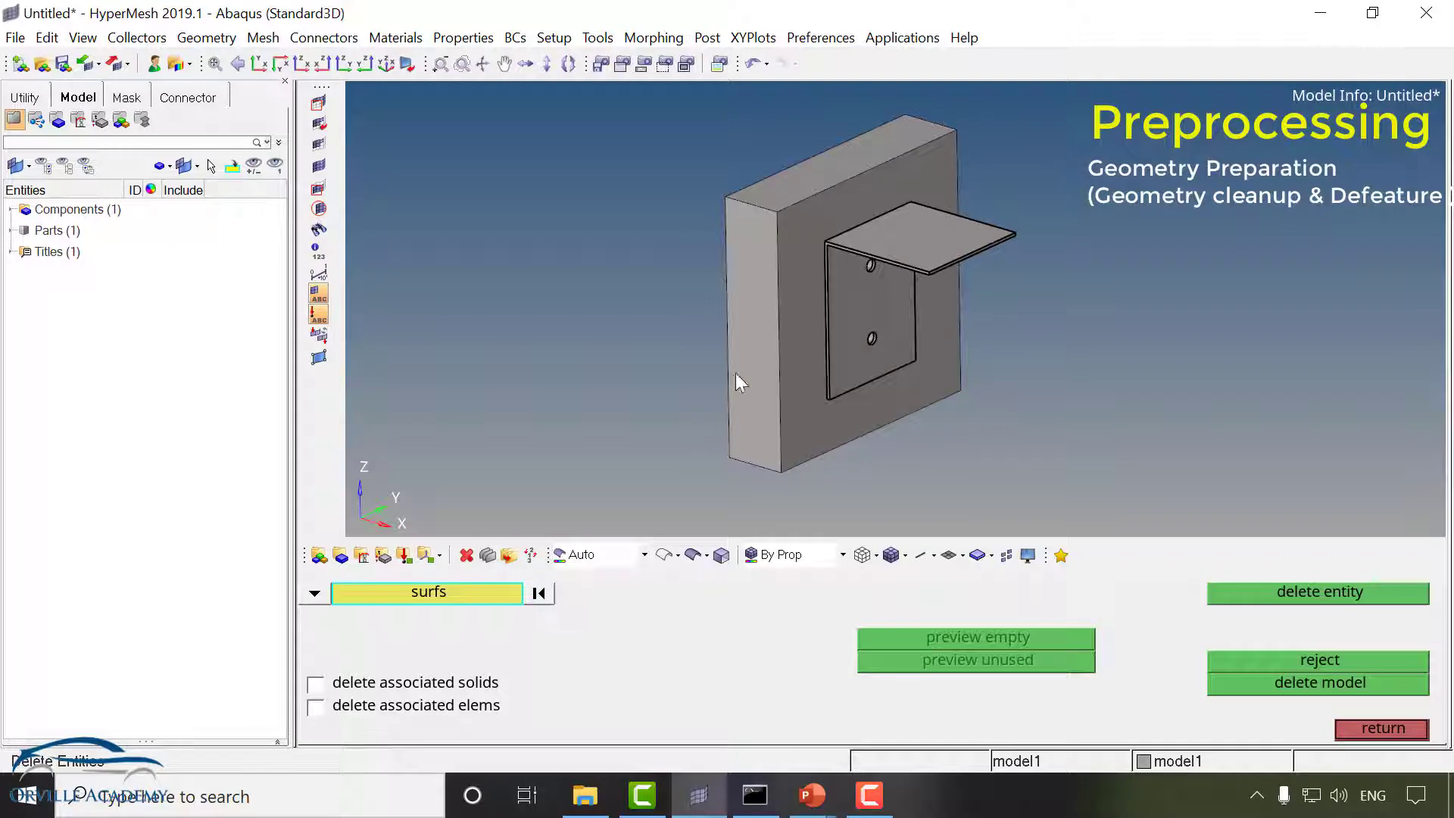
left_click(475, 600)
left_click(946, 683)
left_click(746, 333)
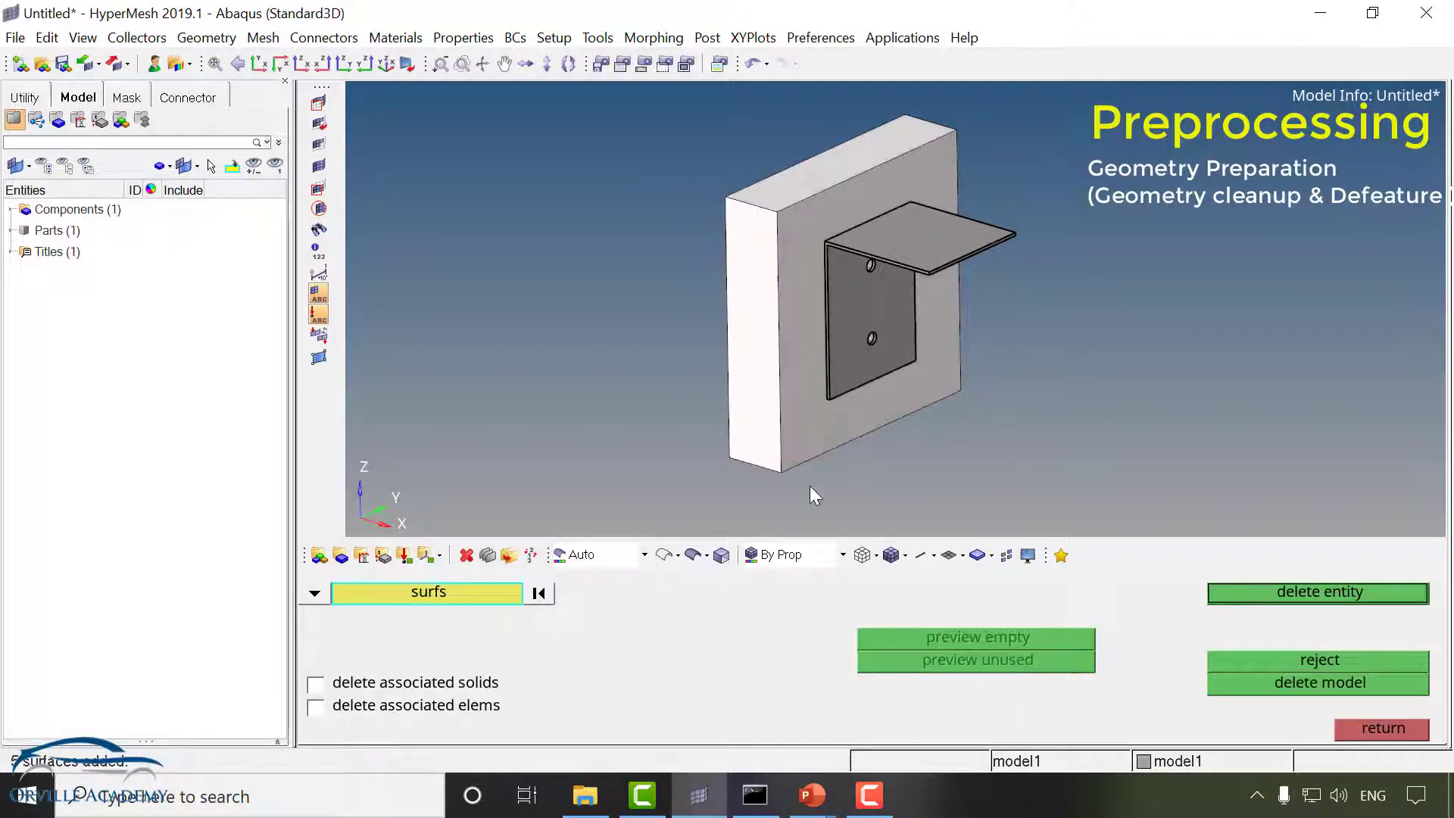
middle_click(811, 493)
Delete the leftover plane and both hole cylinders, then check the holes in isometric view.
left_click(930, 157)
middle_click(930, 156)
left_click_drag(750, 284, 780, 321, "ctrl")
left_click(805, 376)
left_click(807, 333)
middle_click(829, 420)
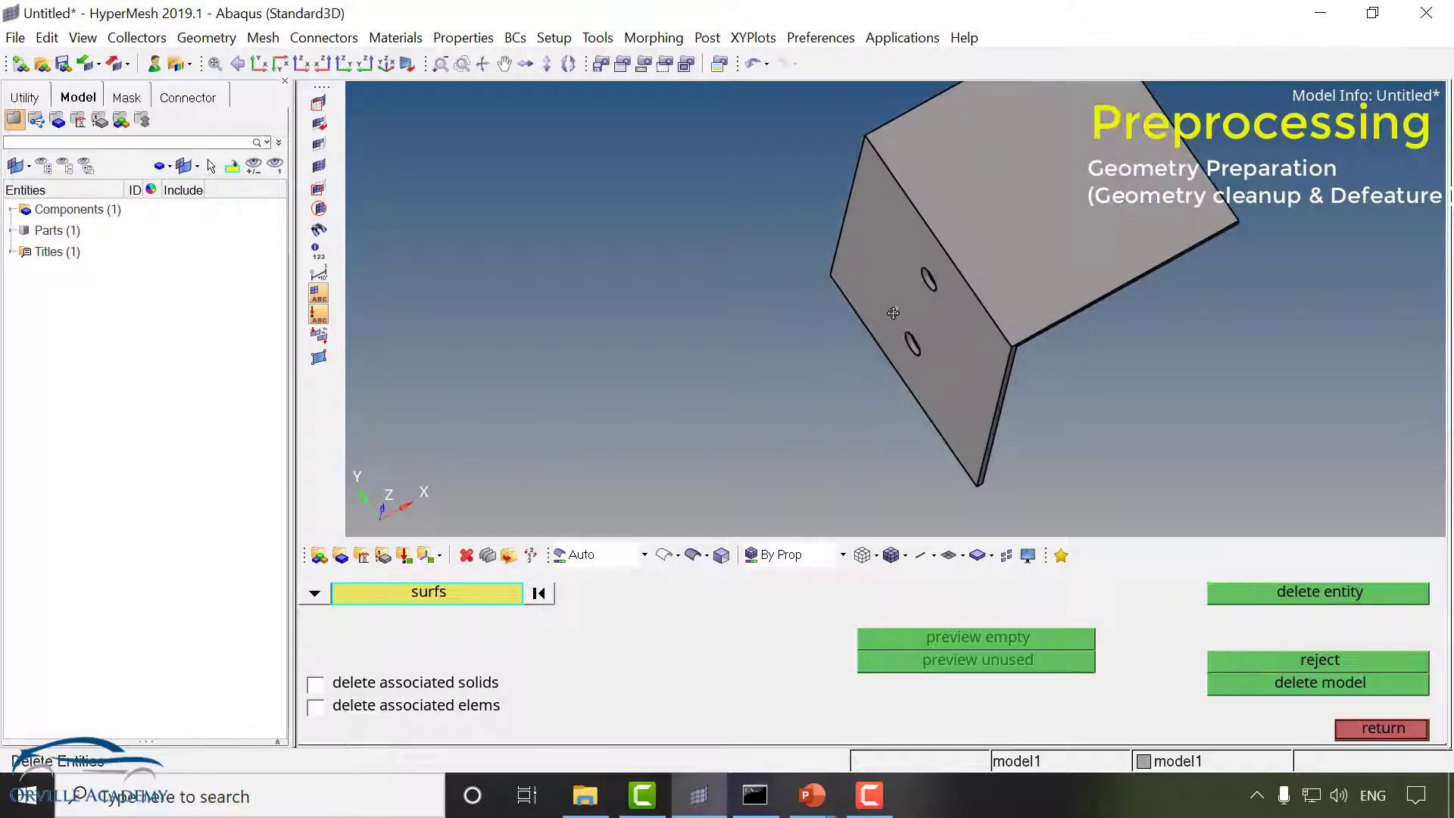
left_click_drag(829, 421, 389, 65, "ctrl")
left_click(386, 64)
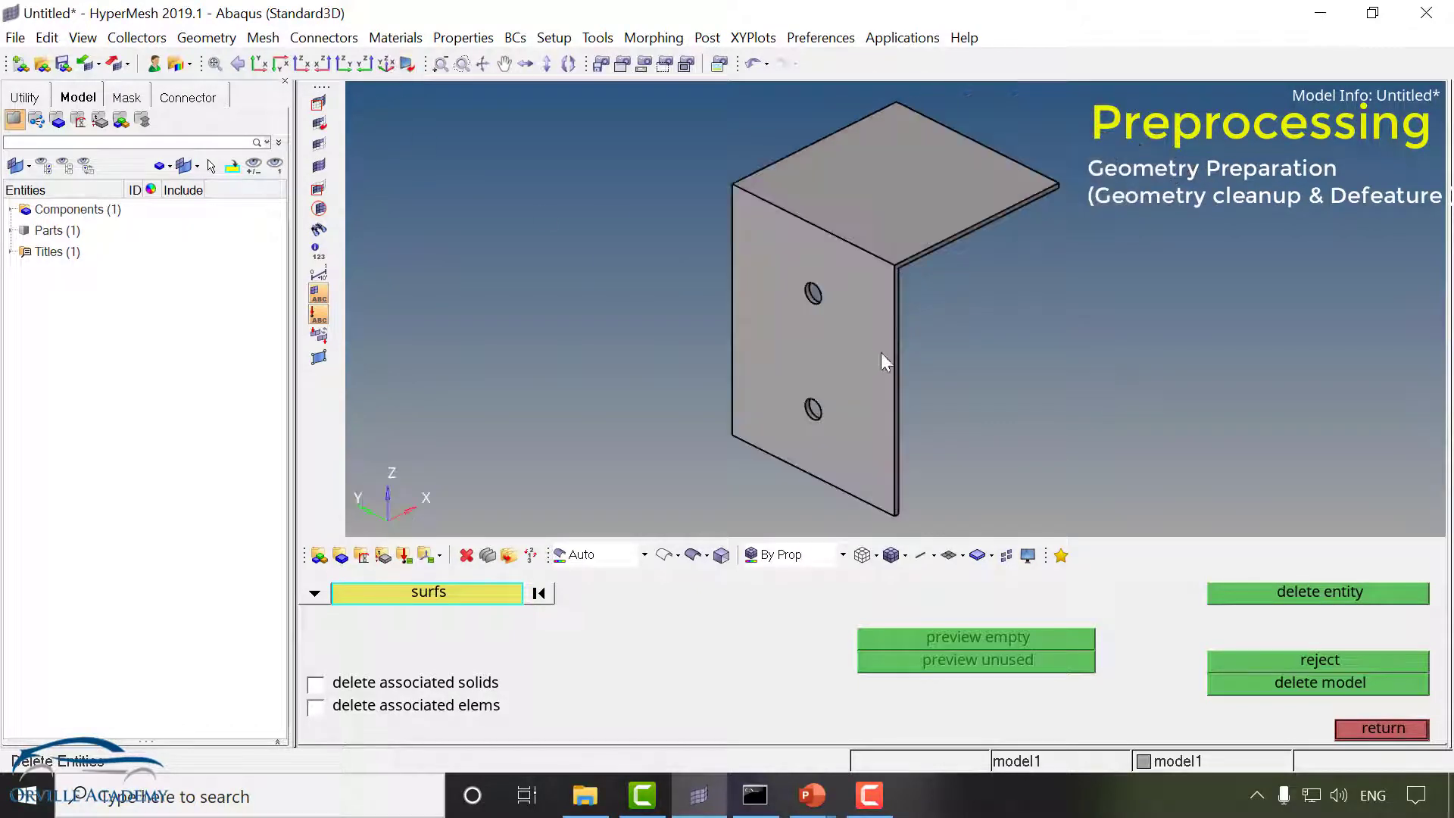
left_click(1380, 729)
left_click(1380, 724)
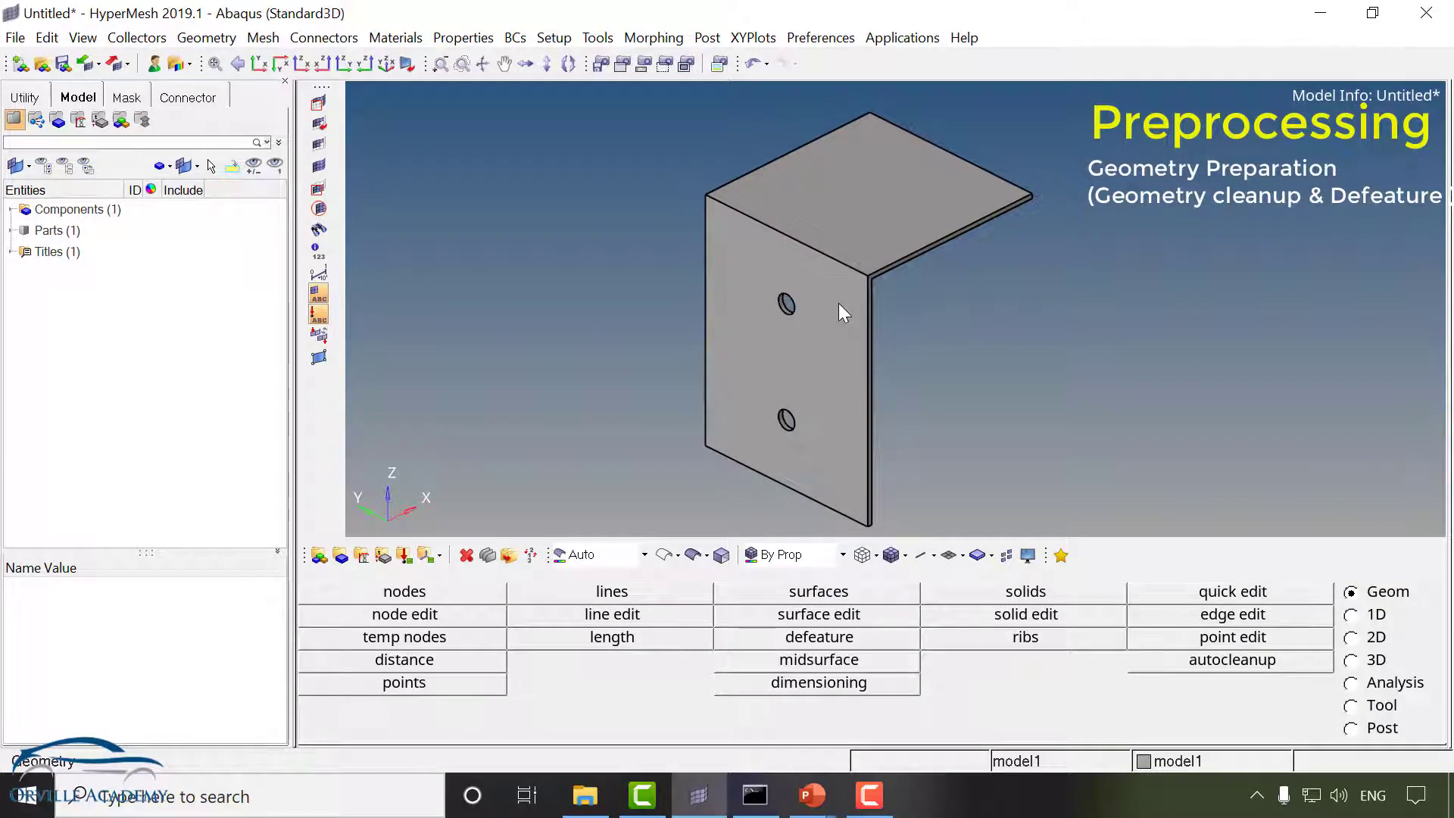
scroll(838, 303, "down", 1)
right_click_drag(824, 332, 845, 312, "ctrl")
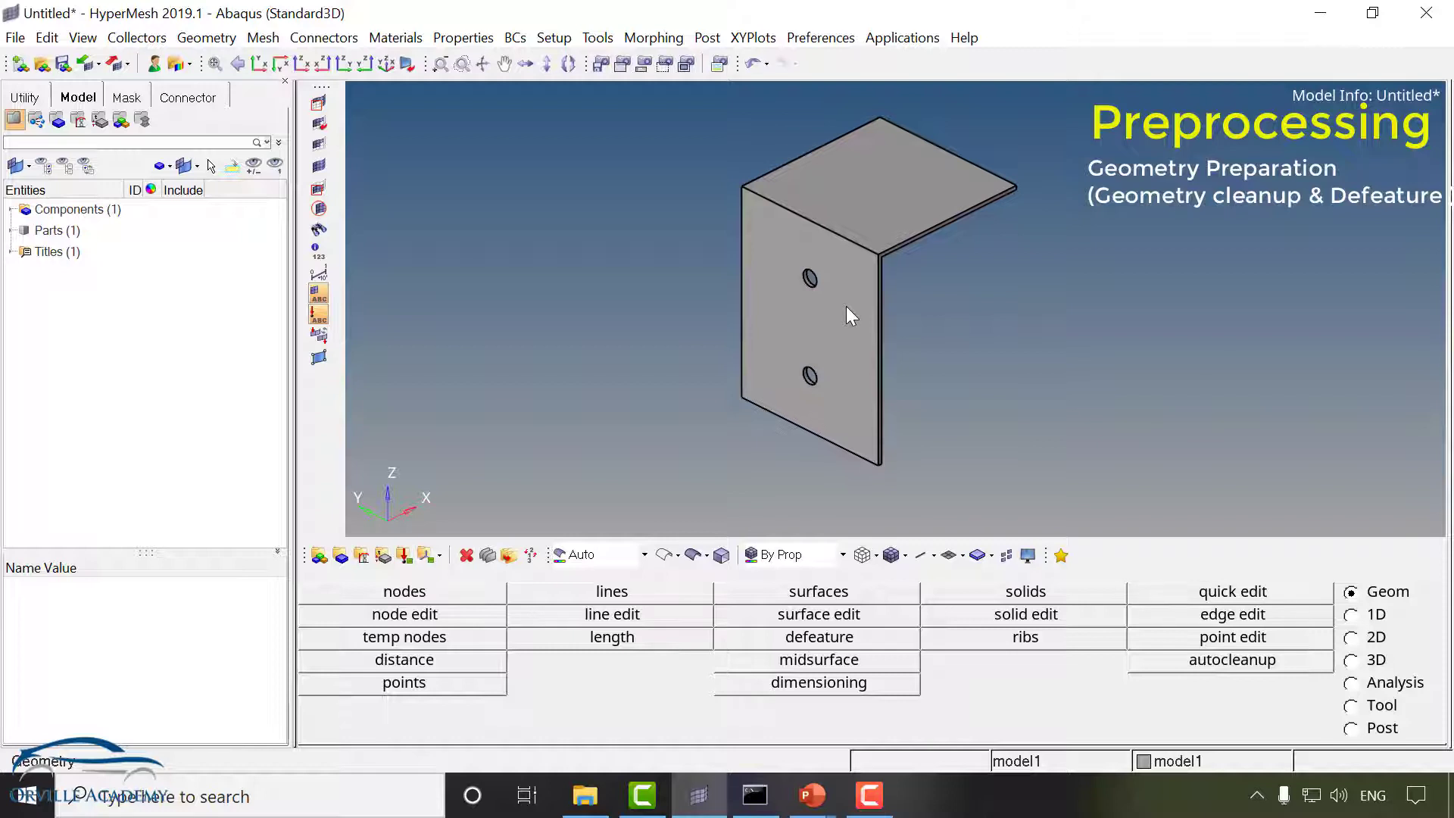
Auto-extract the bracket's midsurface and select the original model1 component in the browser.
left_click(816, 659)
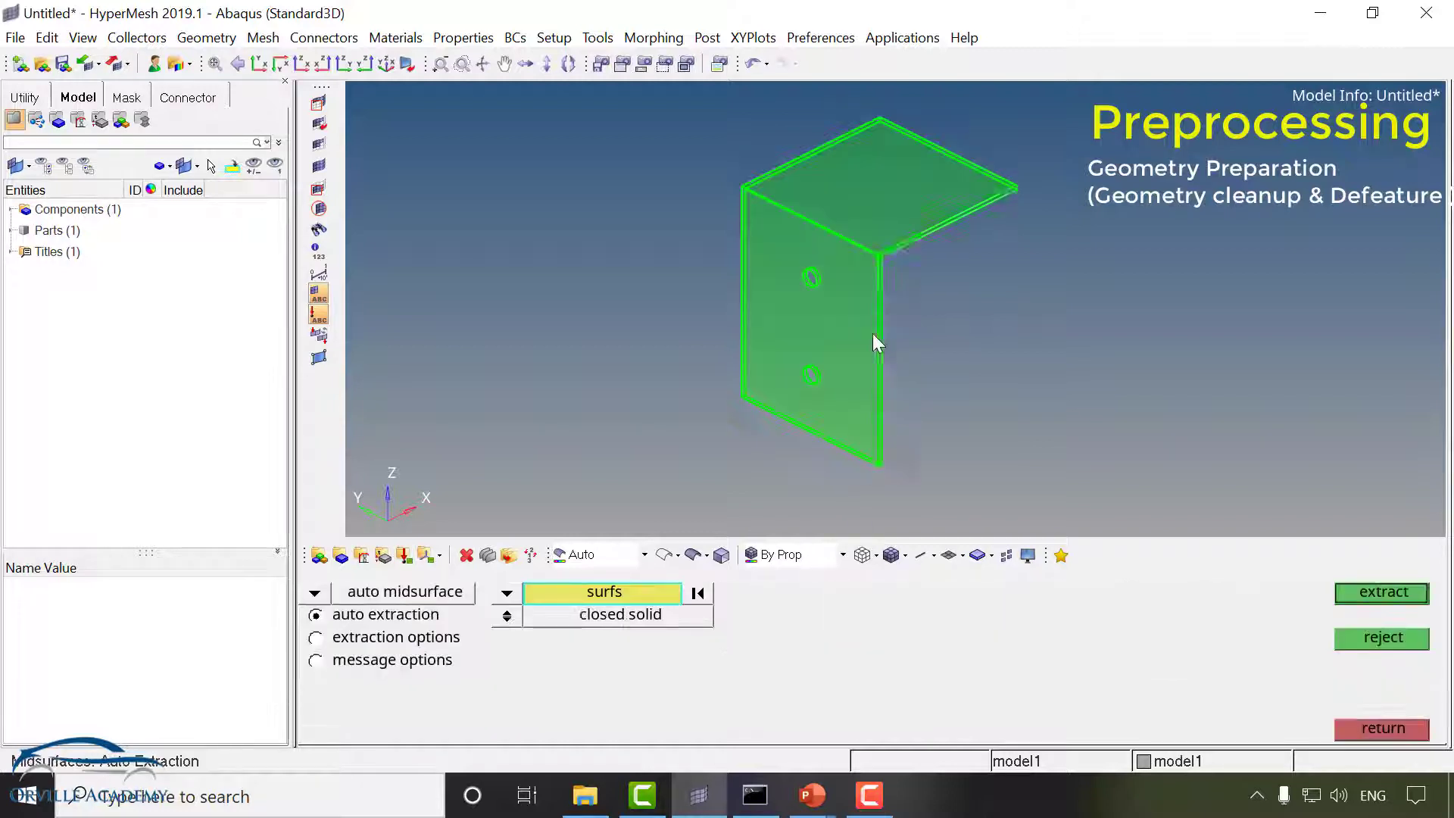
left_click(11, 209)
left_click(86, 230)
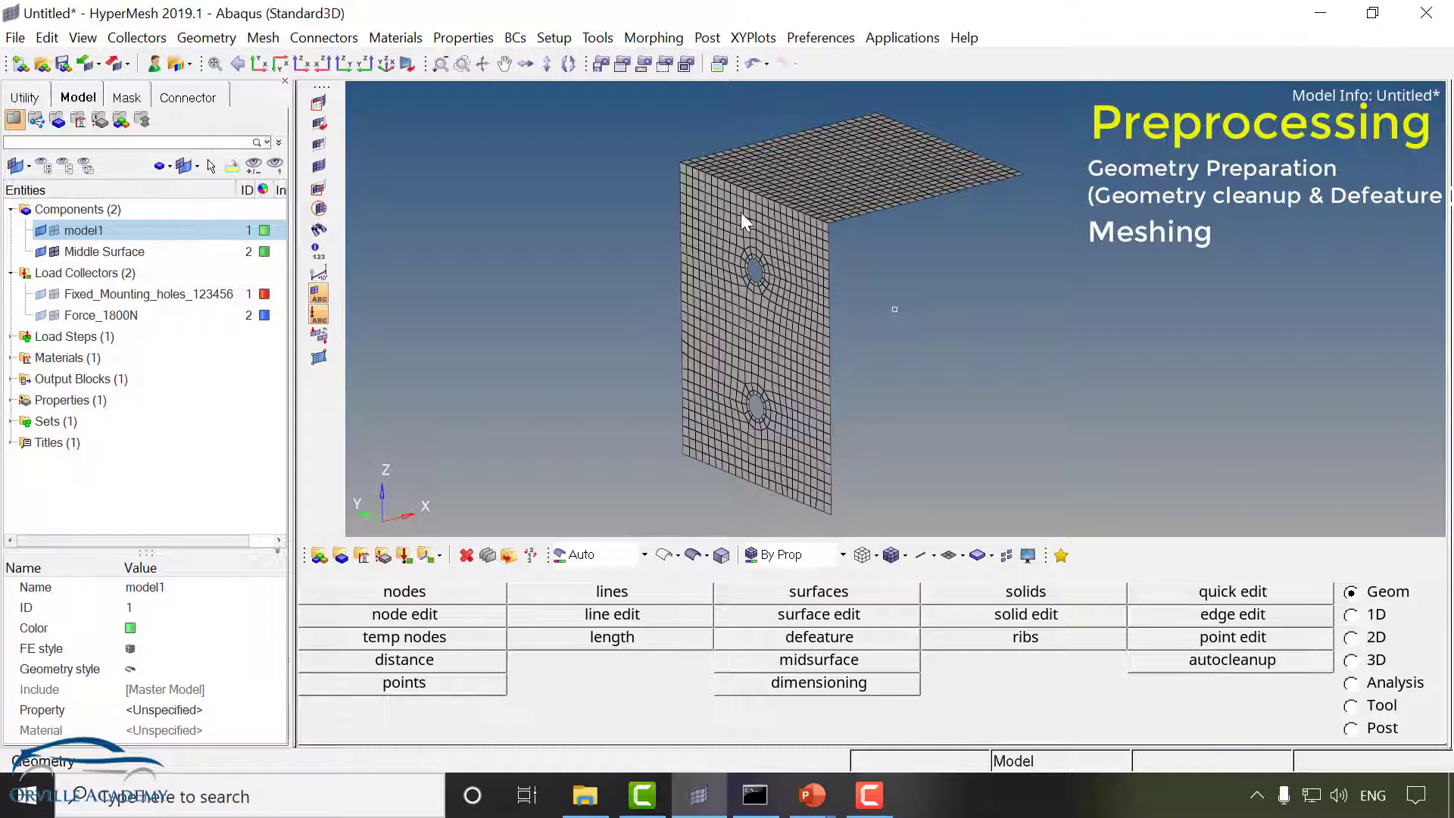
Color the mesh By Mat and display shells with 2D Detailed Element Representation.
left_click(11, 357)
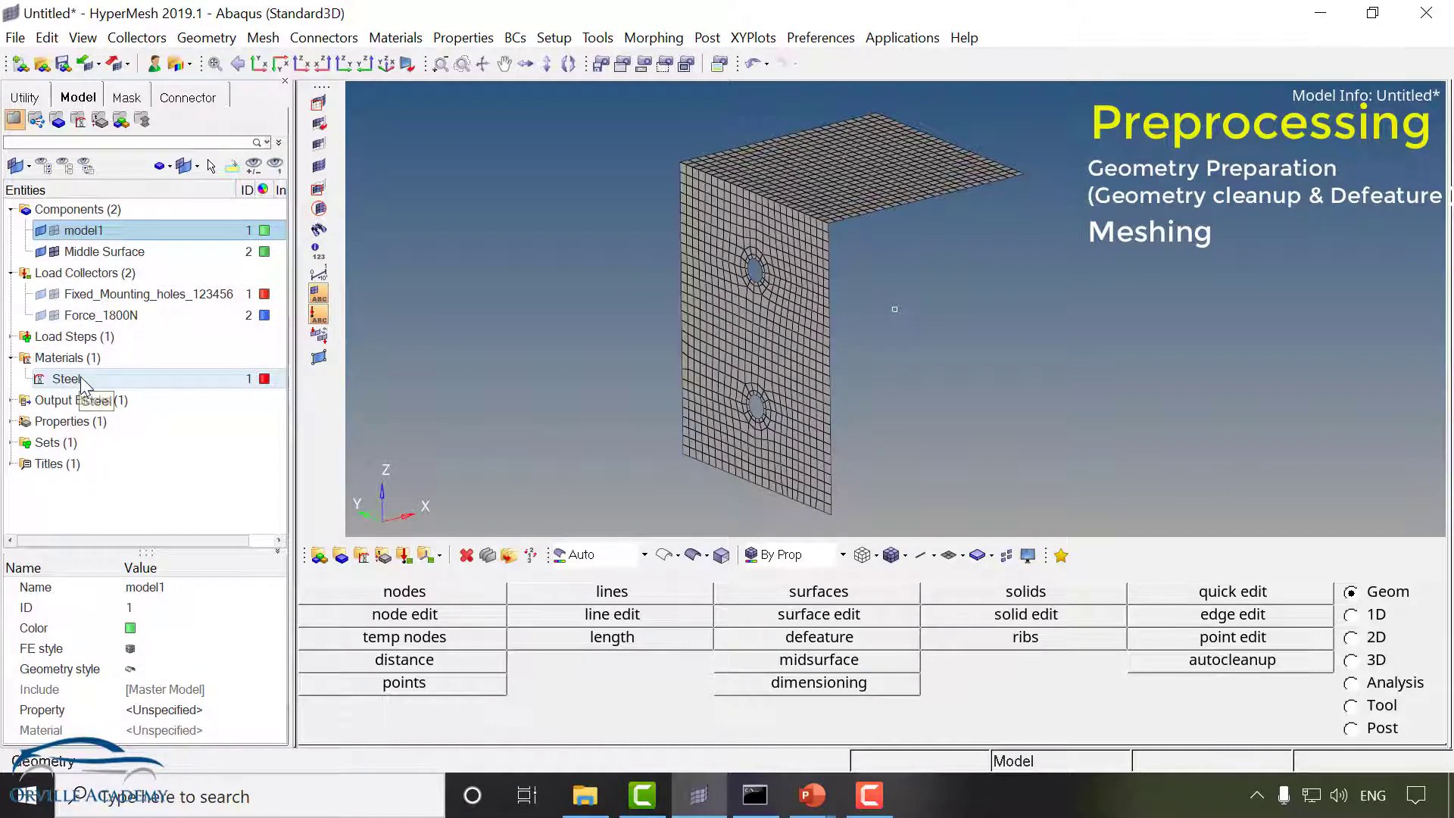
left_click(842, 556)
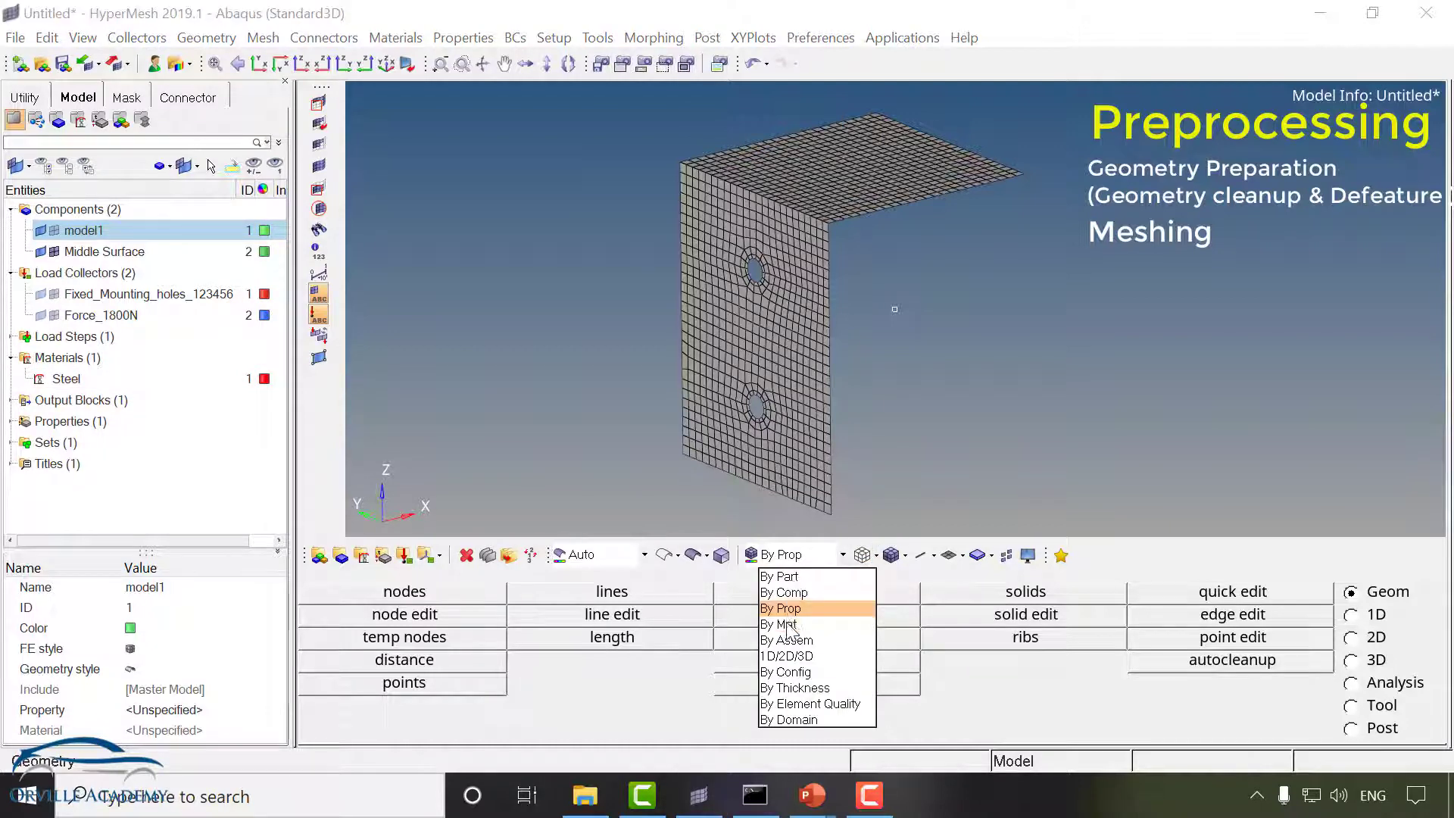
left_click(788, 624)
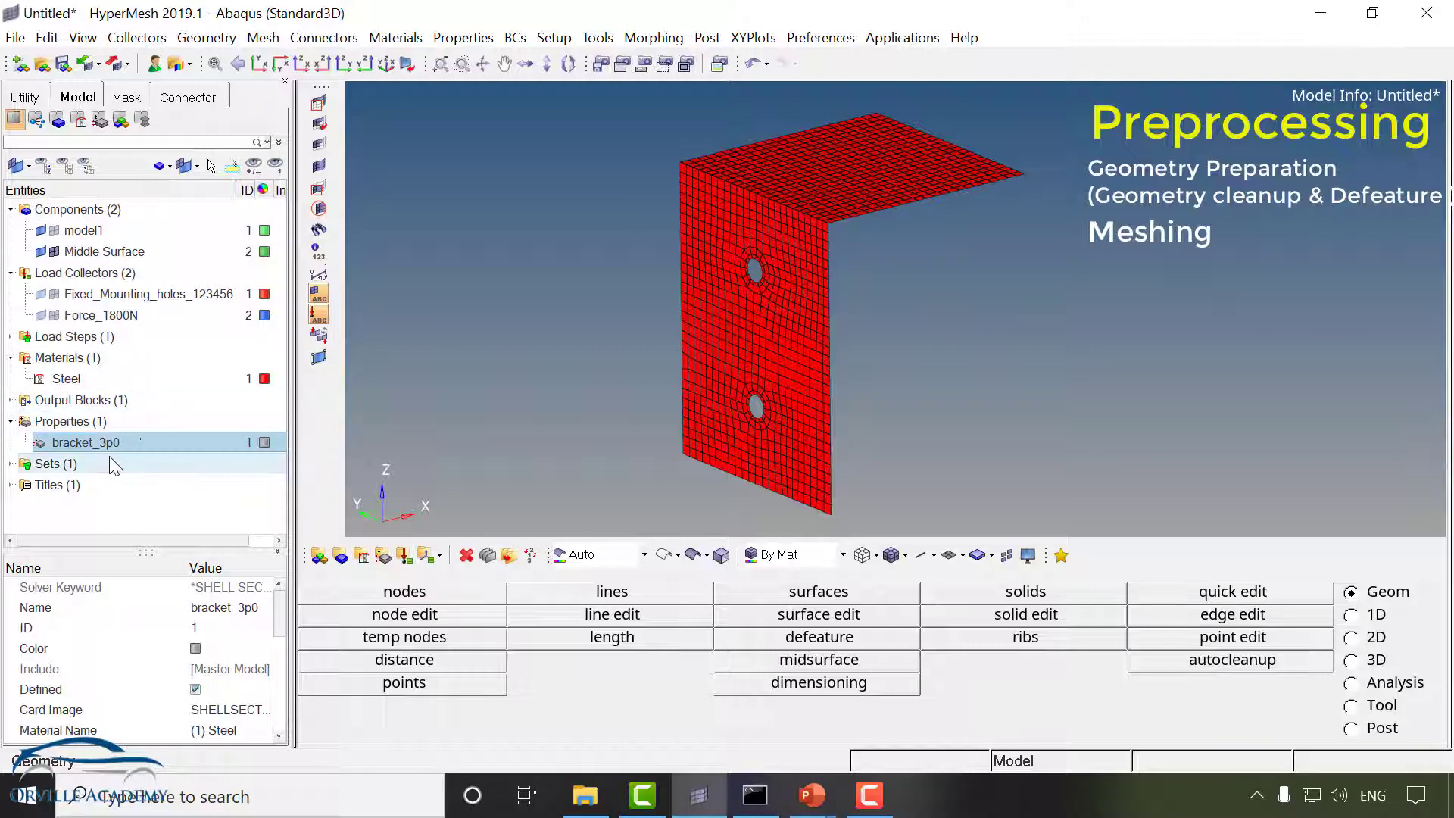
left_click(962, 556)
left_click(970, 601)
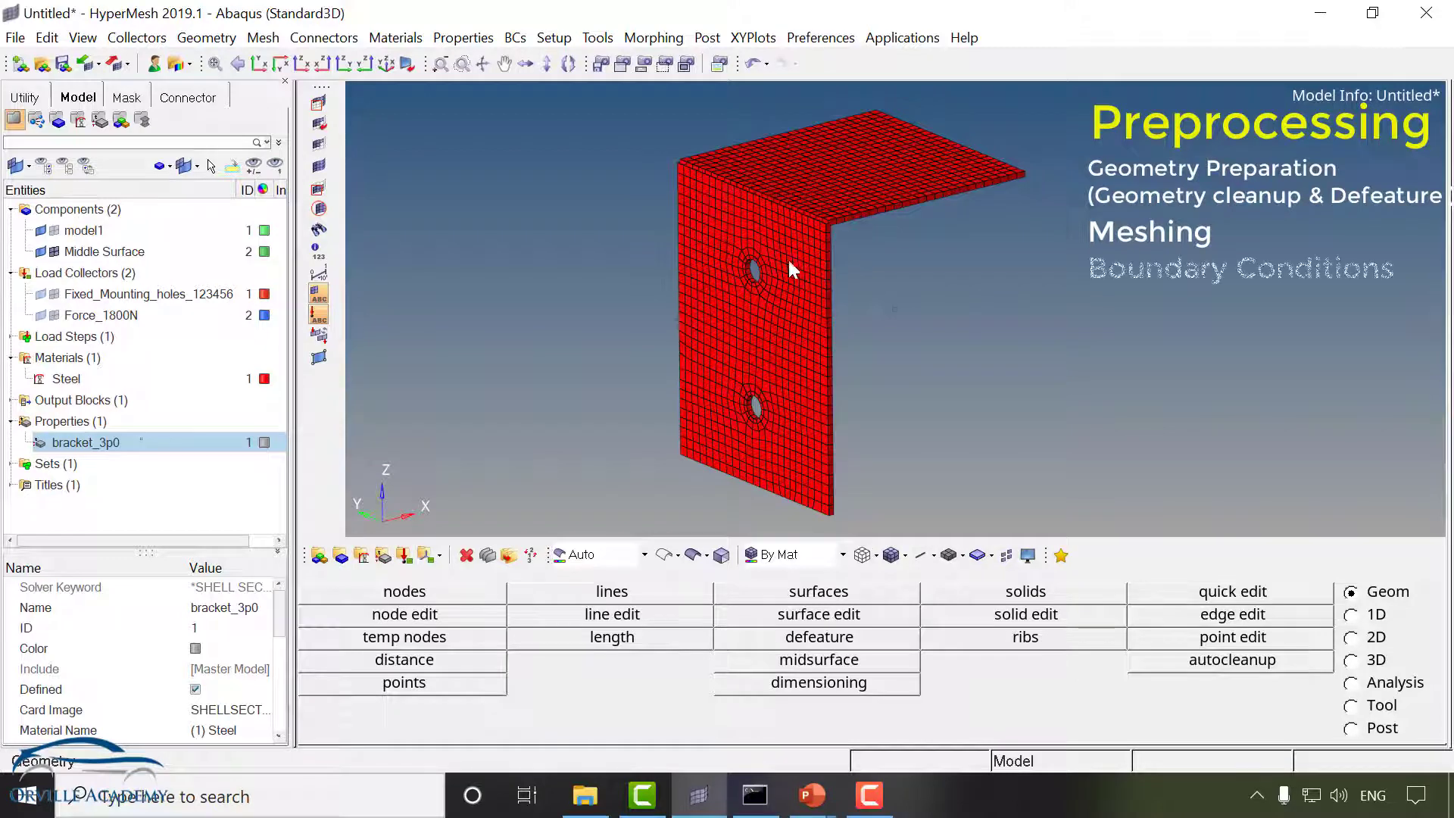
Show the model1 coupling elements and rotate the bracket to an edge-on view.
left_click(55, 230)
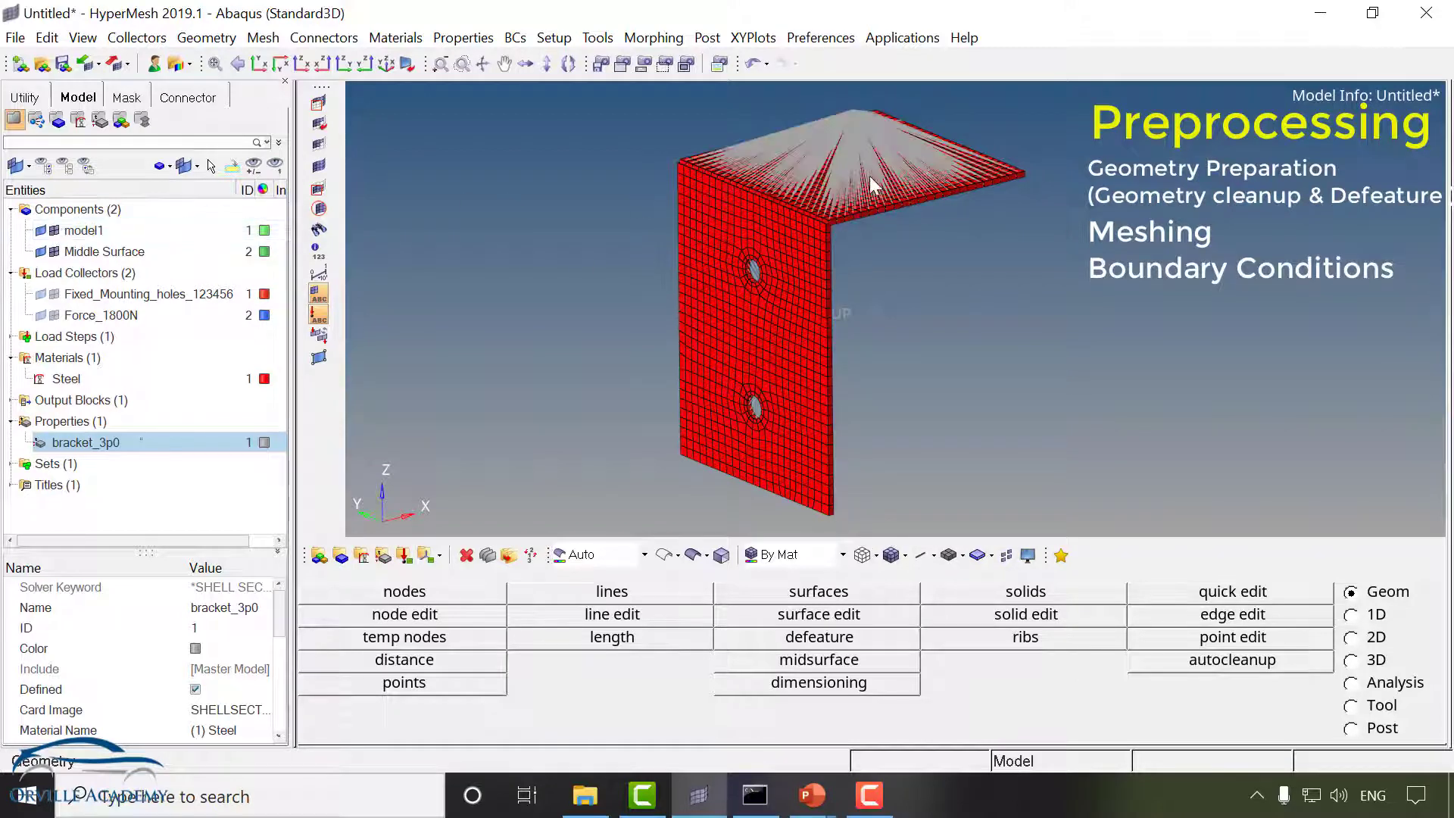
mouse_move(794, 321)
left_mouse_down("ctrl")
mouse_move(640, 333)
mouse_move(570, 321)
left_mouse_up("ctrl")
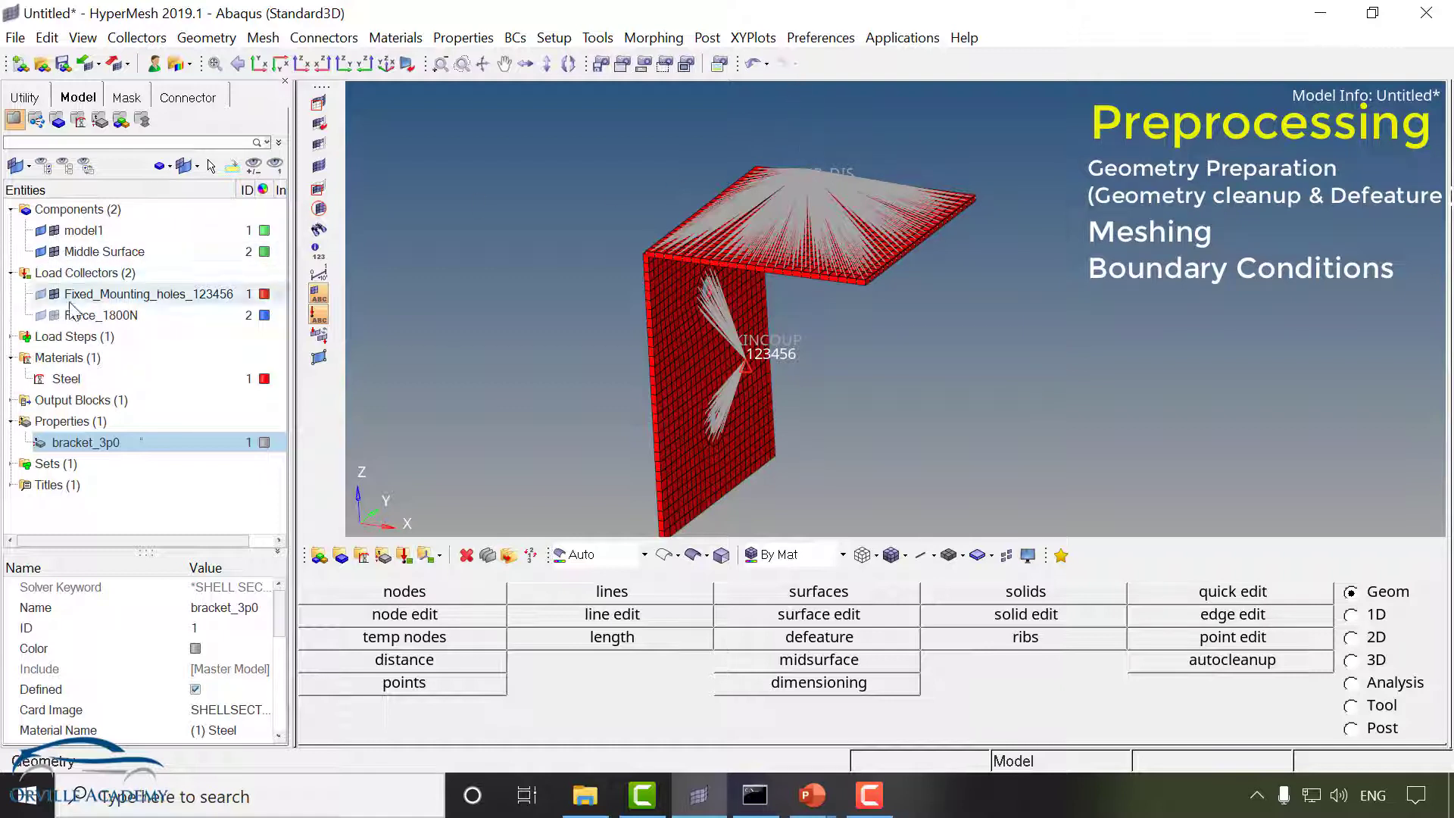
Fit the model, confirm Bracket_Static uses a Static analysis procedure, then select bracket_3p0.
key("f")
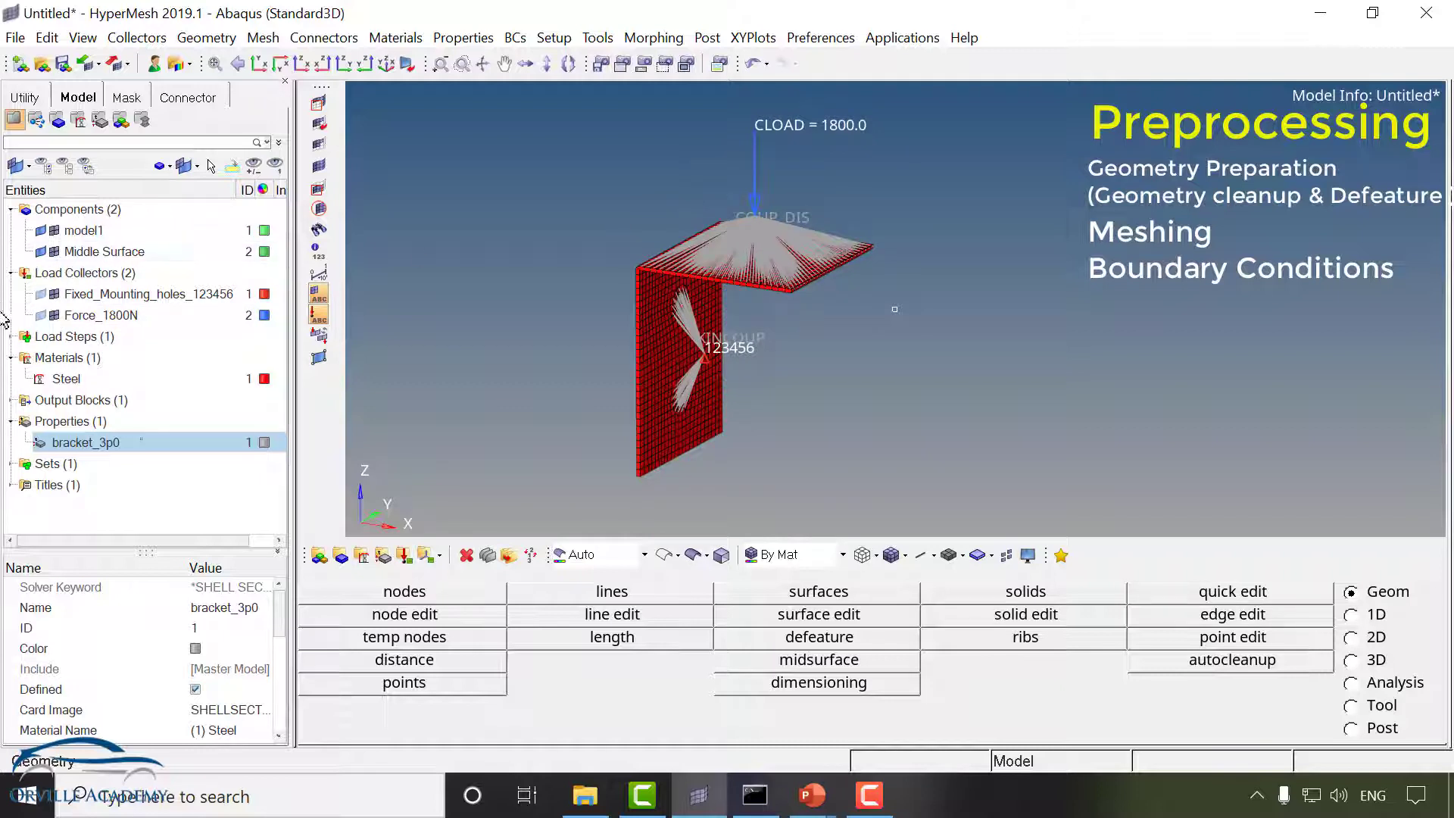
left_click(9, 337)
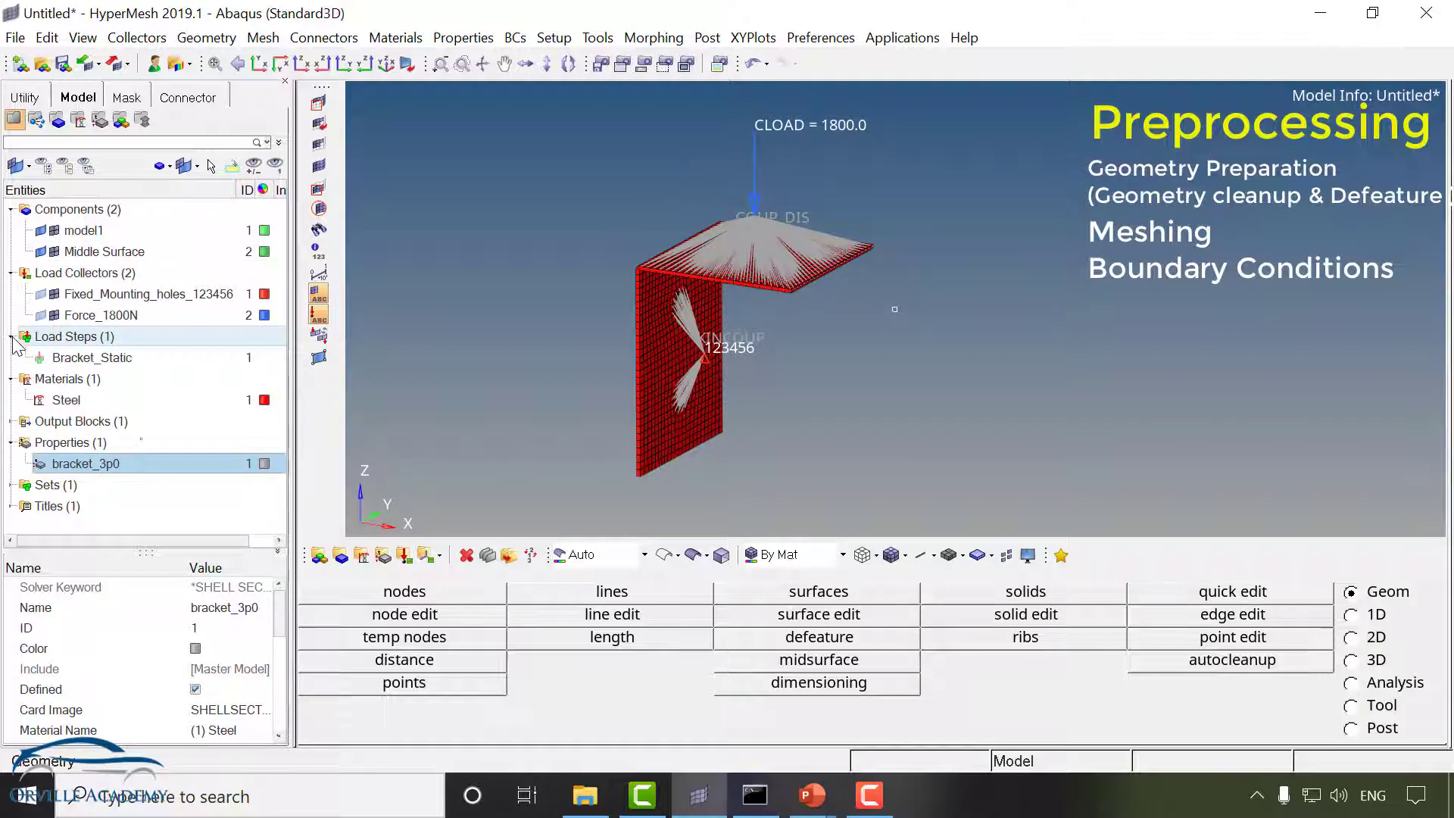
left_click(85, 355)
scroll(228, 651, "down", 5)
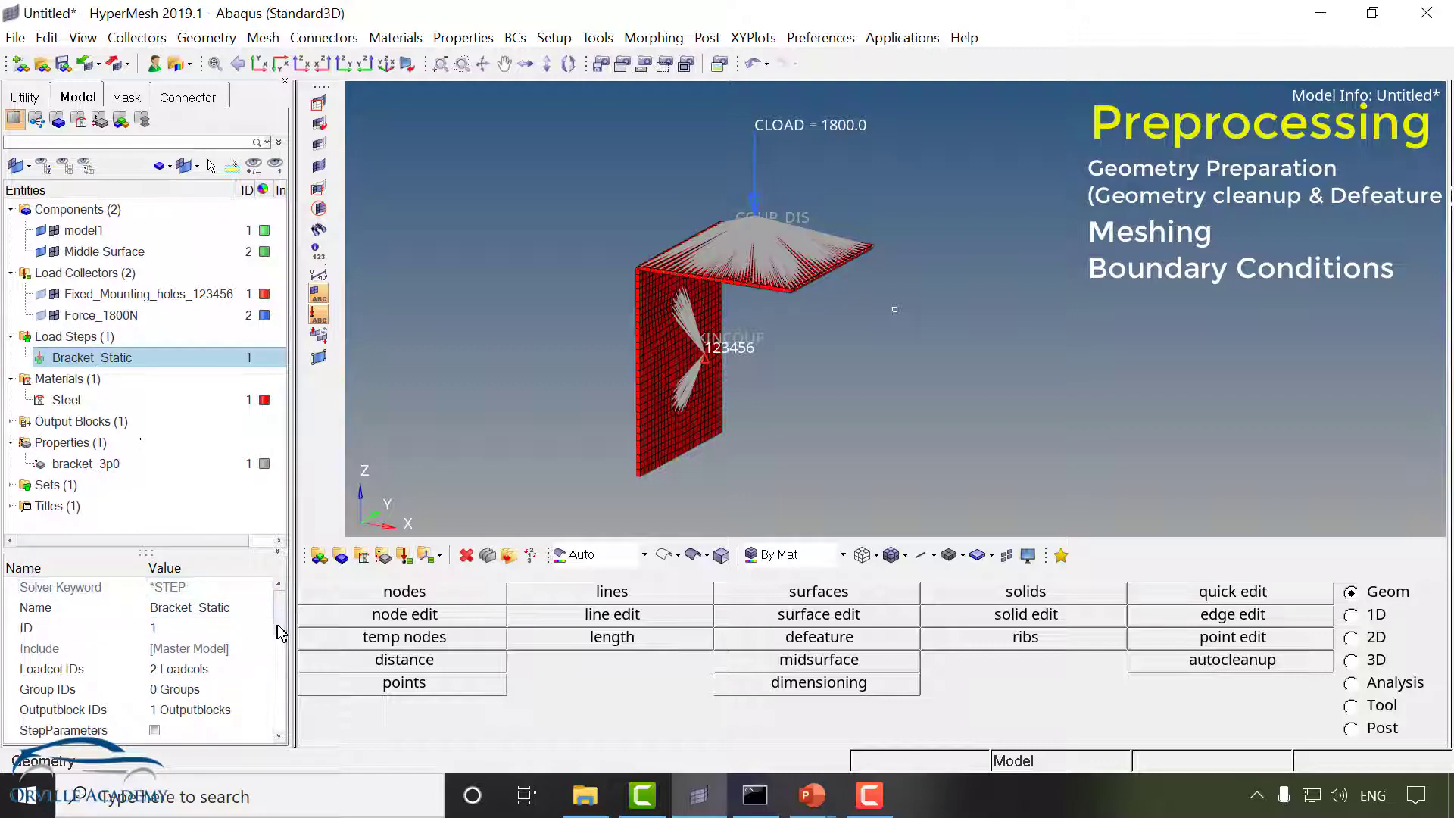
scroll(227, 651, "up", 4)
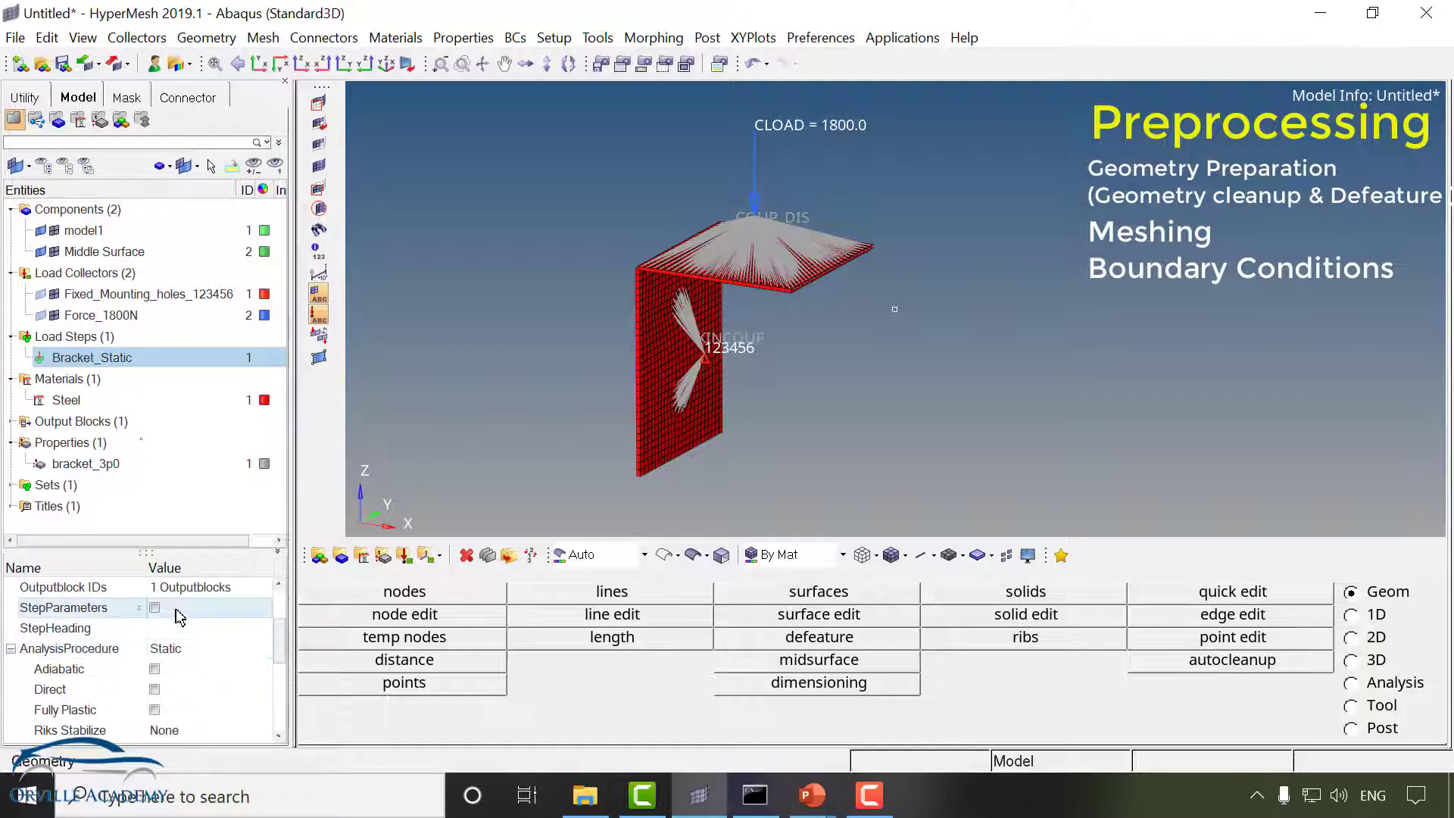
left_click(205, 648)
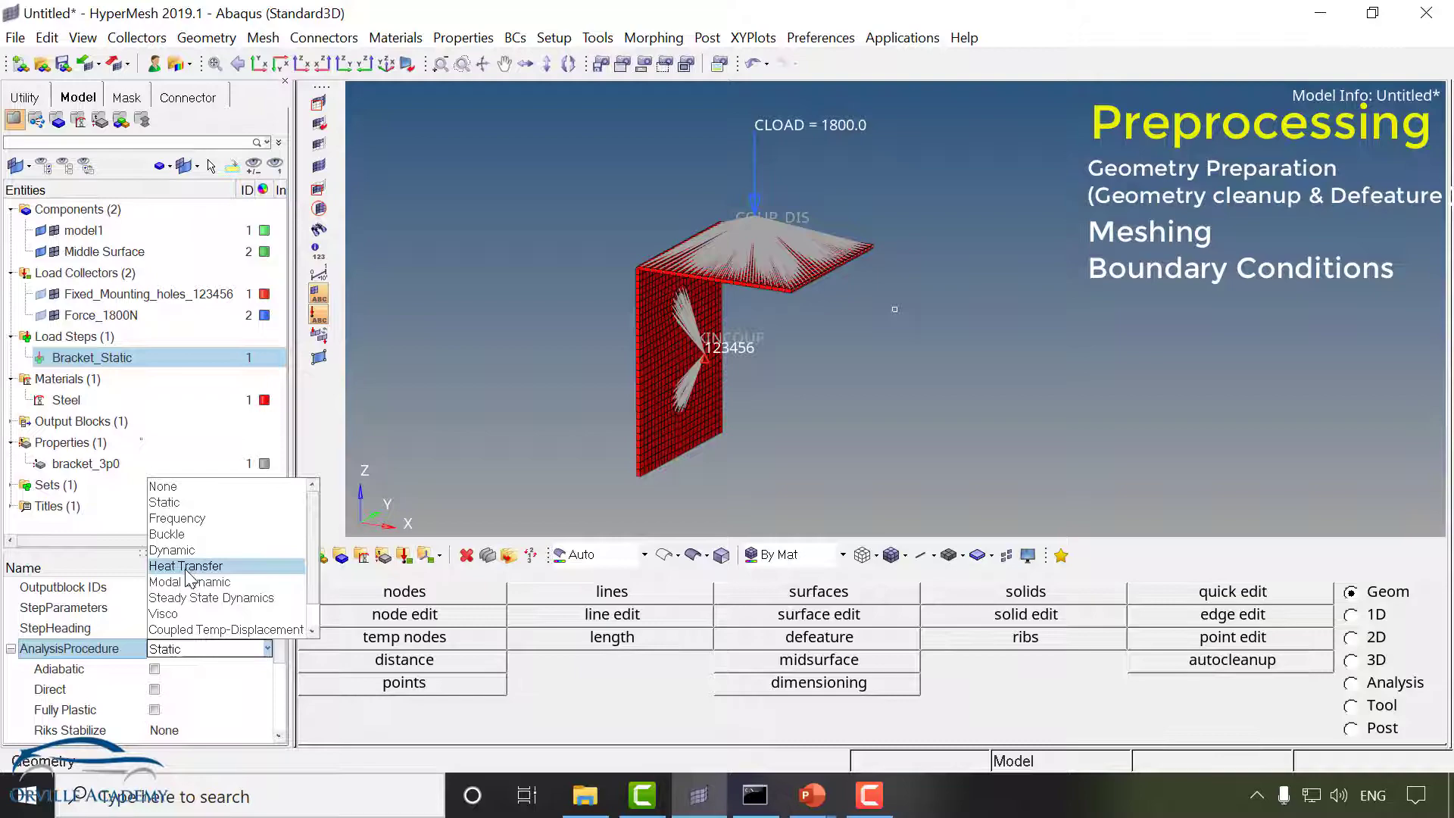
left_click(214, 455)
left_click(218, 447)
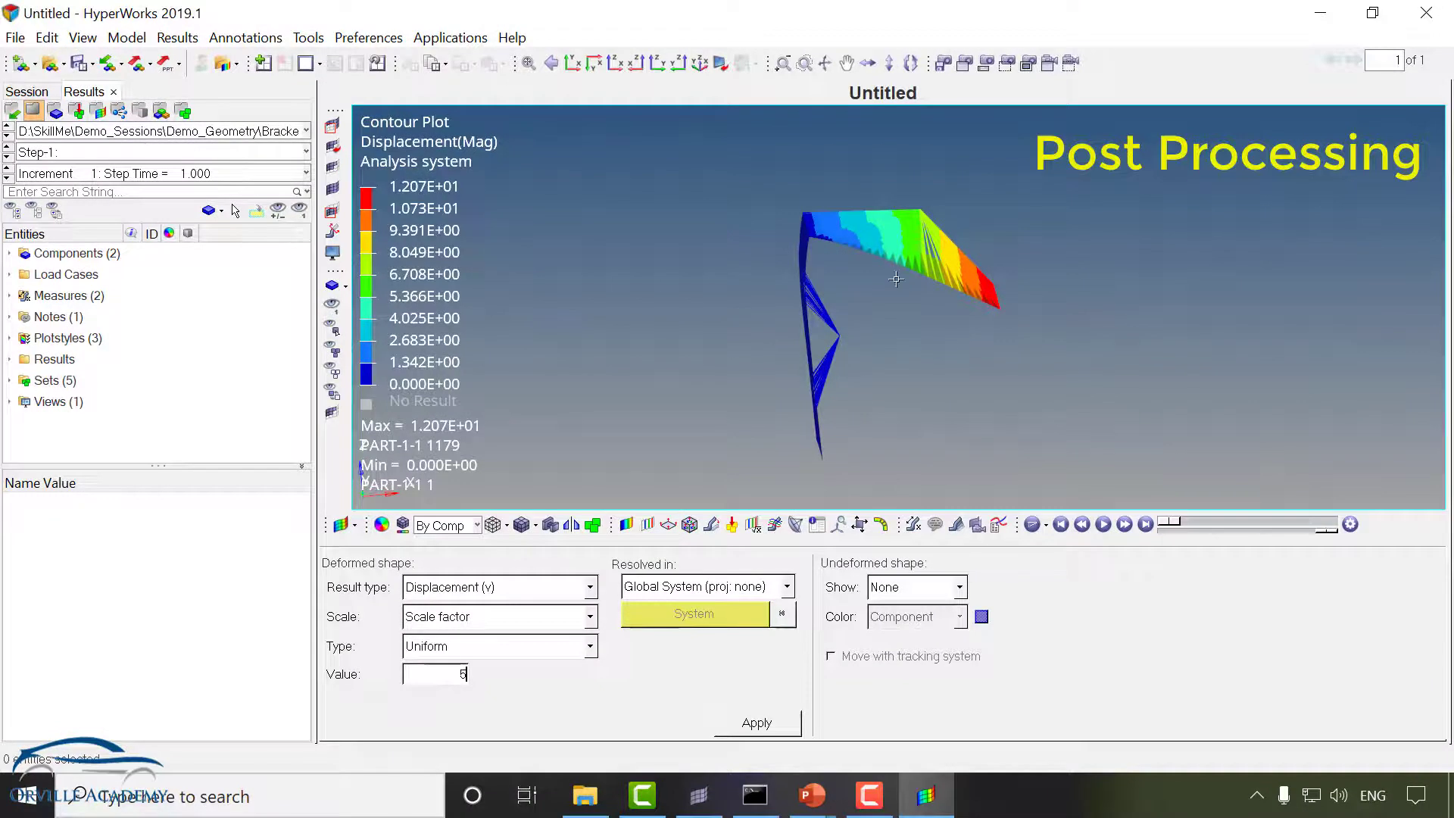
Play the deformation animation at slower speed, then apply an S-Global-Stress components vonMises contour.
left_click(1098, 529)
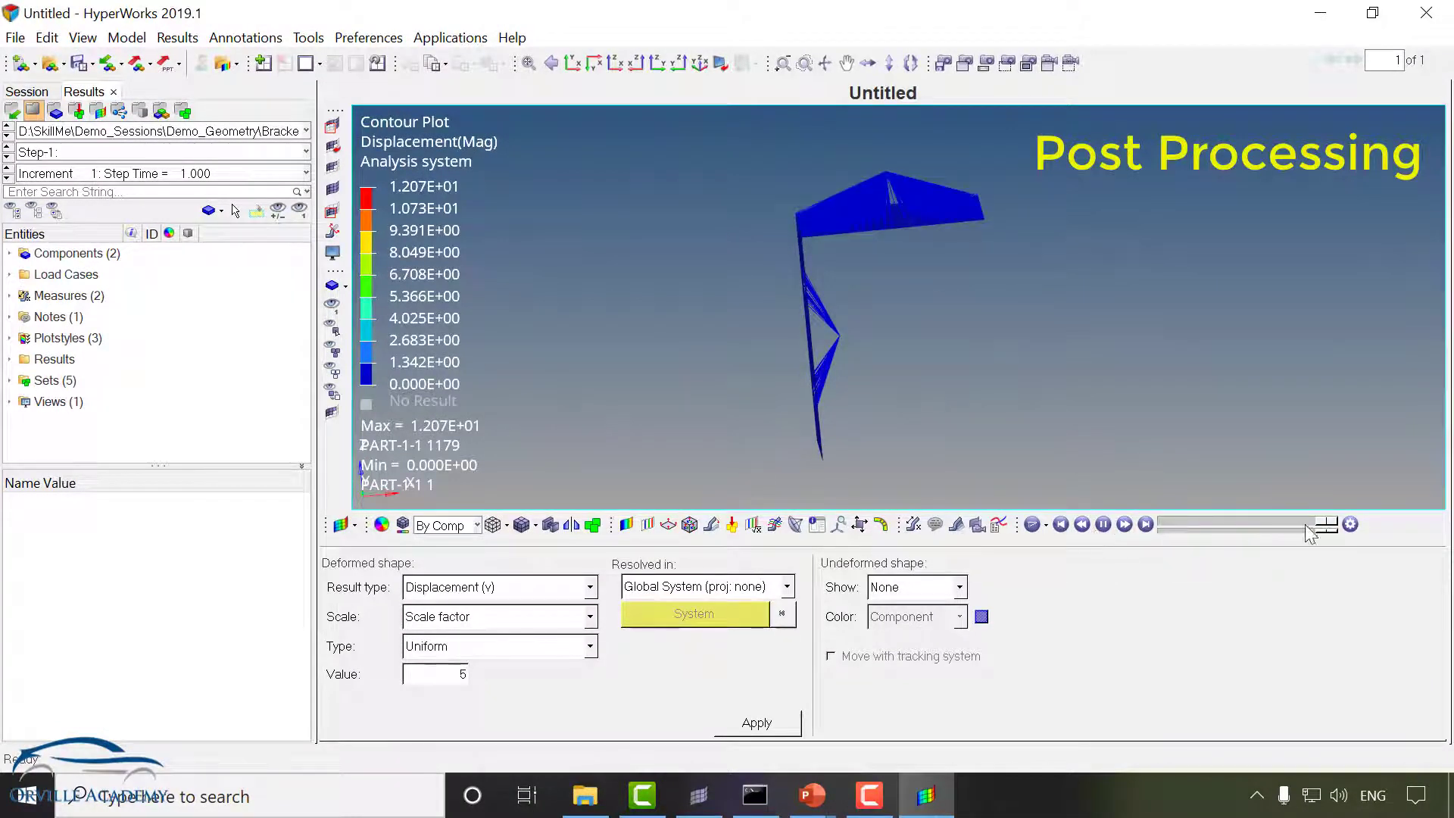
left_click_drag(1257, 533, 1174, 534)
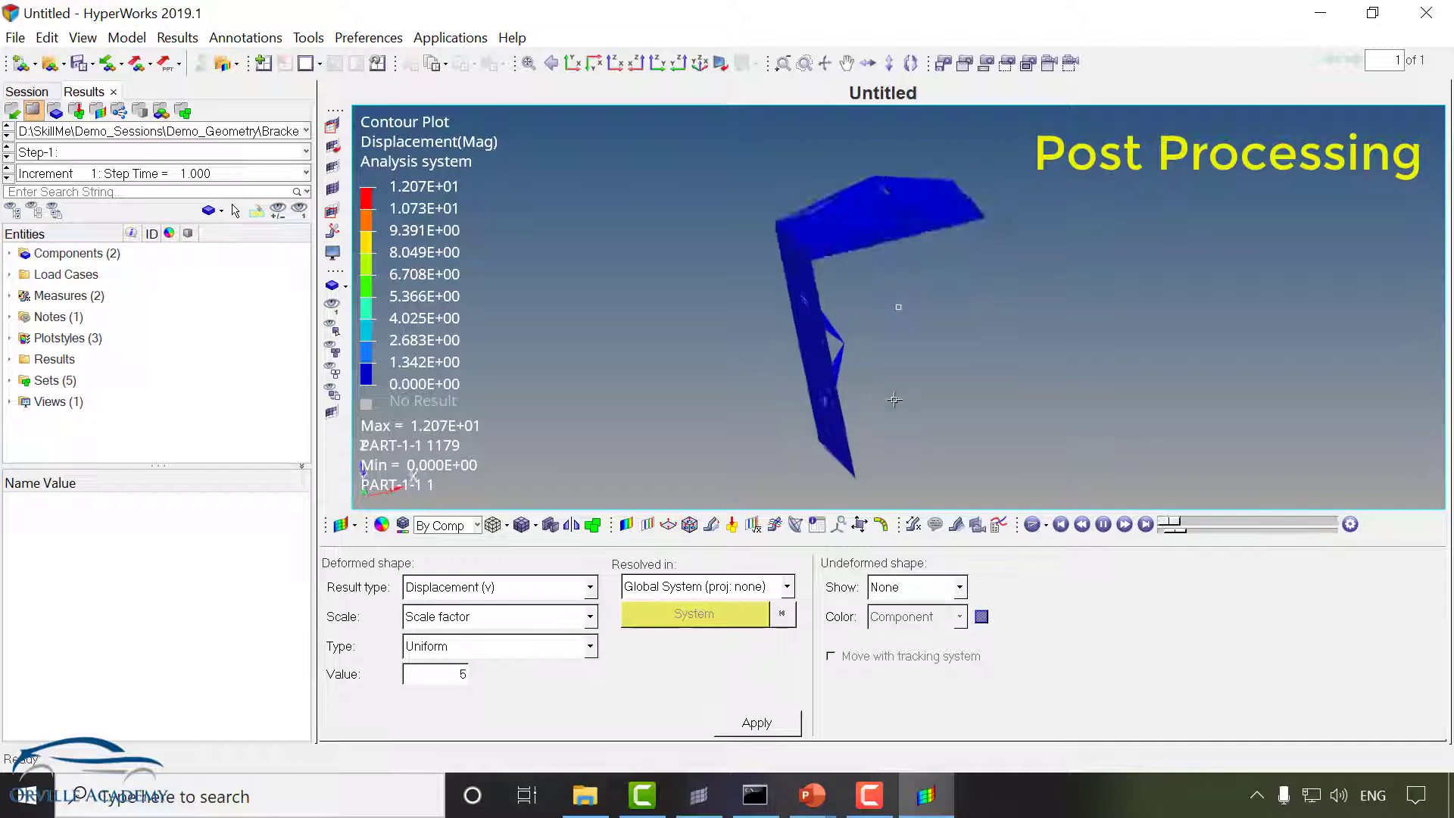
left_click(493, 587)
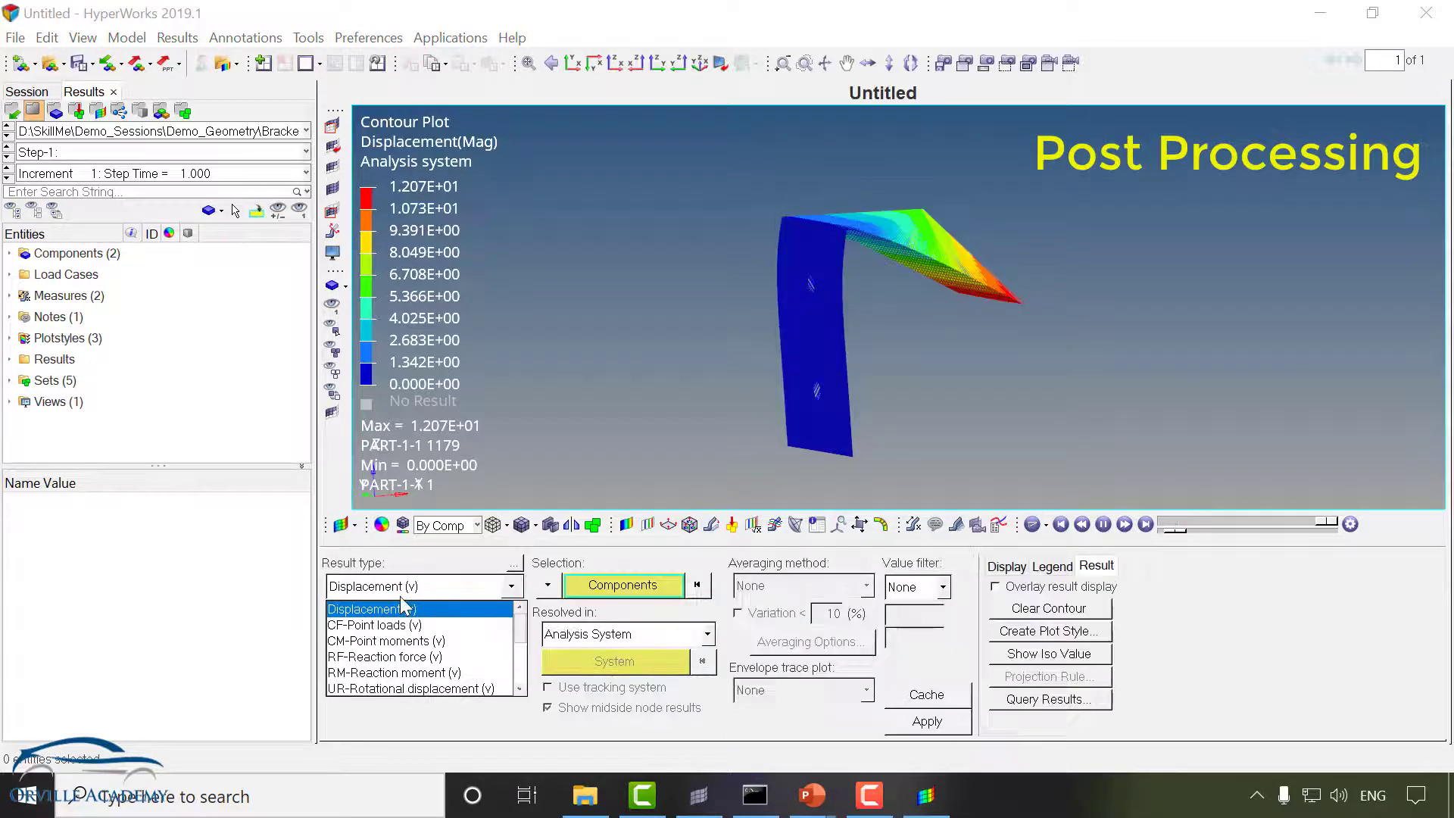
left_click(382, 524)
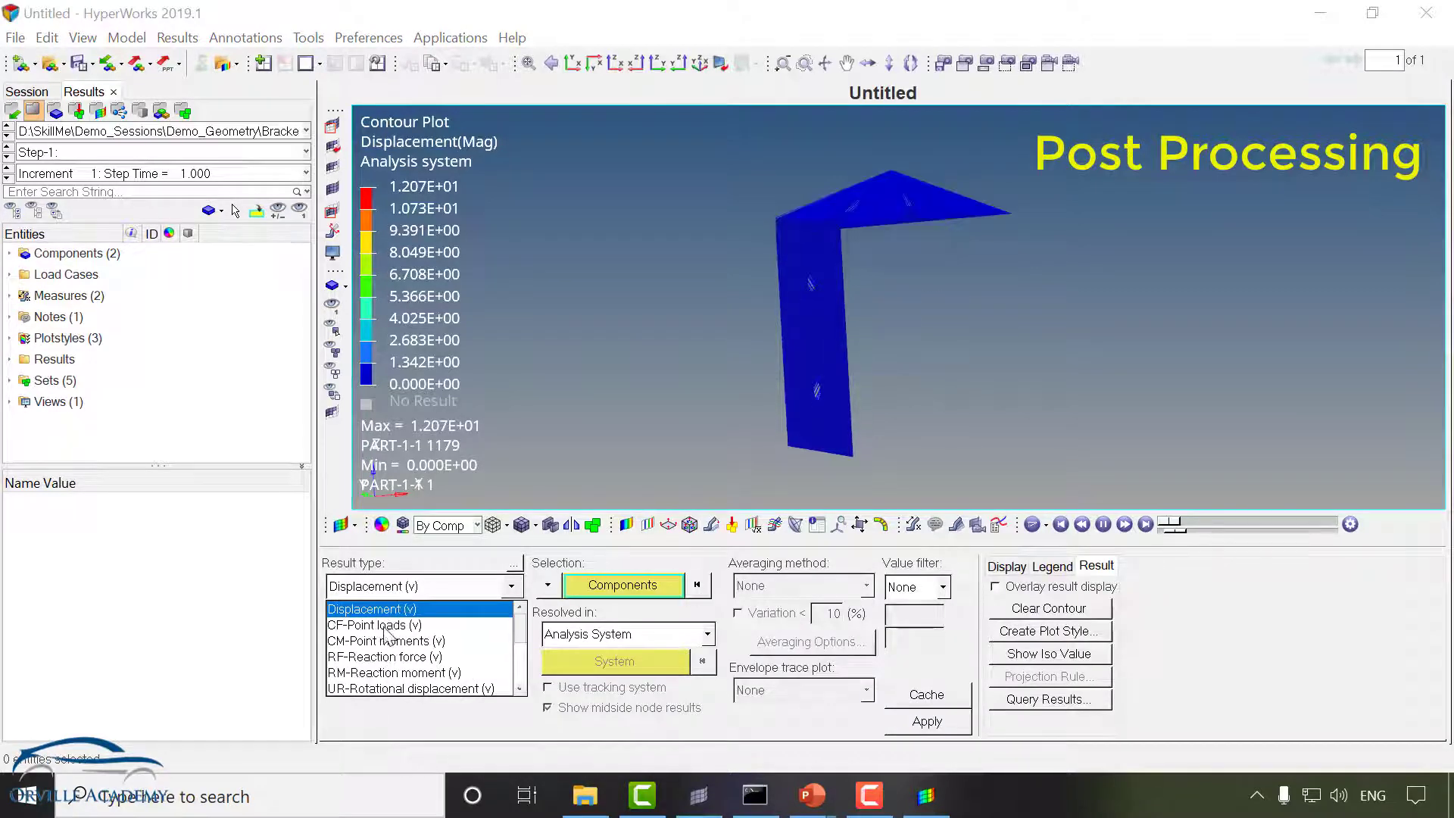
scroll(382, 652, "down", 2)
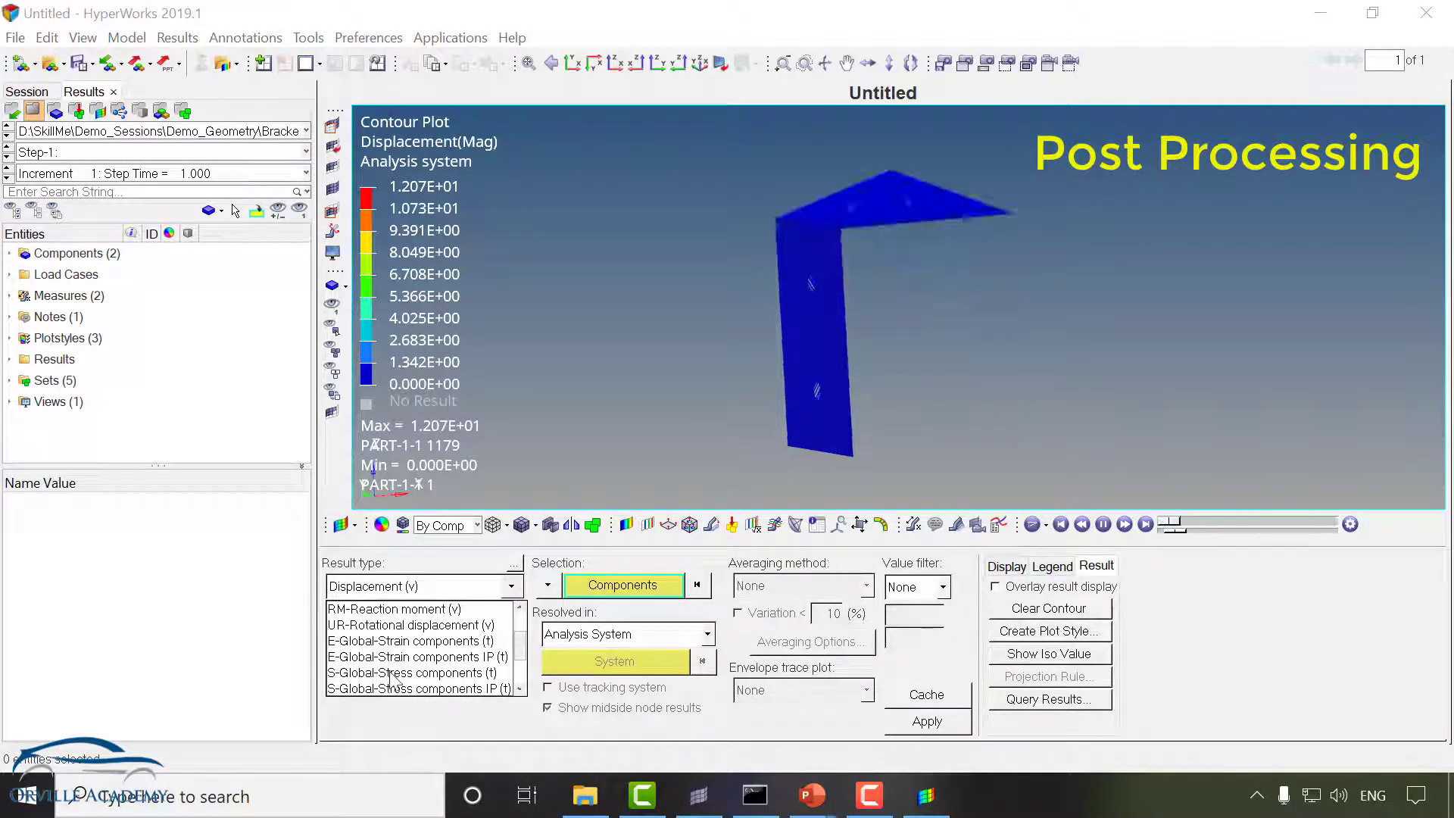
left_click(390, 673)
left_click(635, 598)
left_click(607, 607)
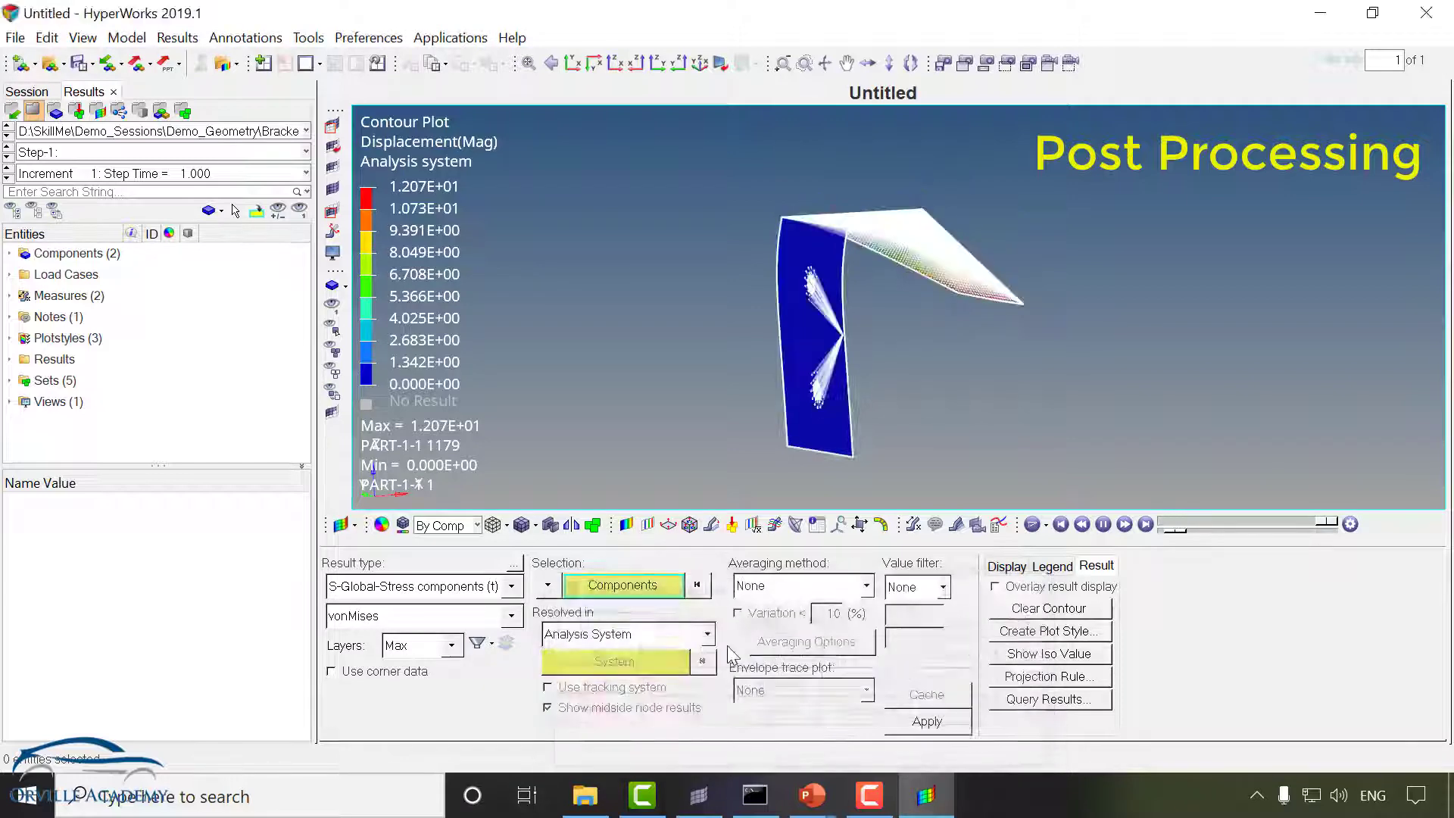
left_click(926, 722)
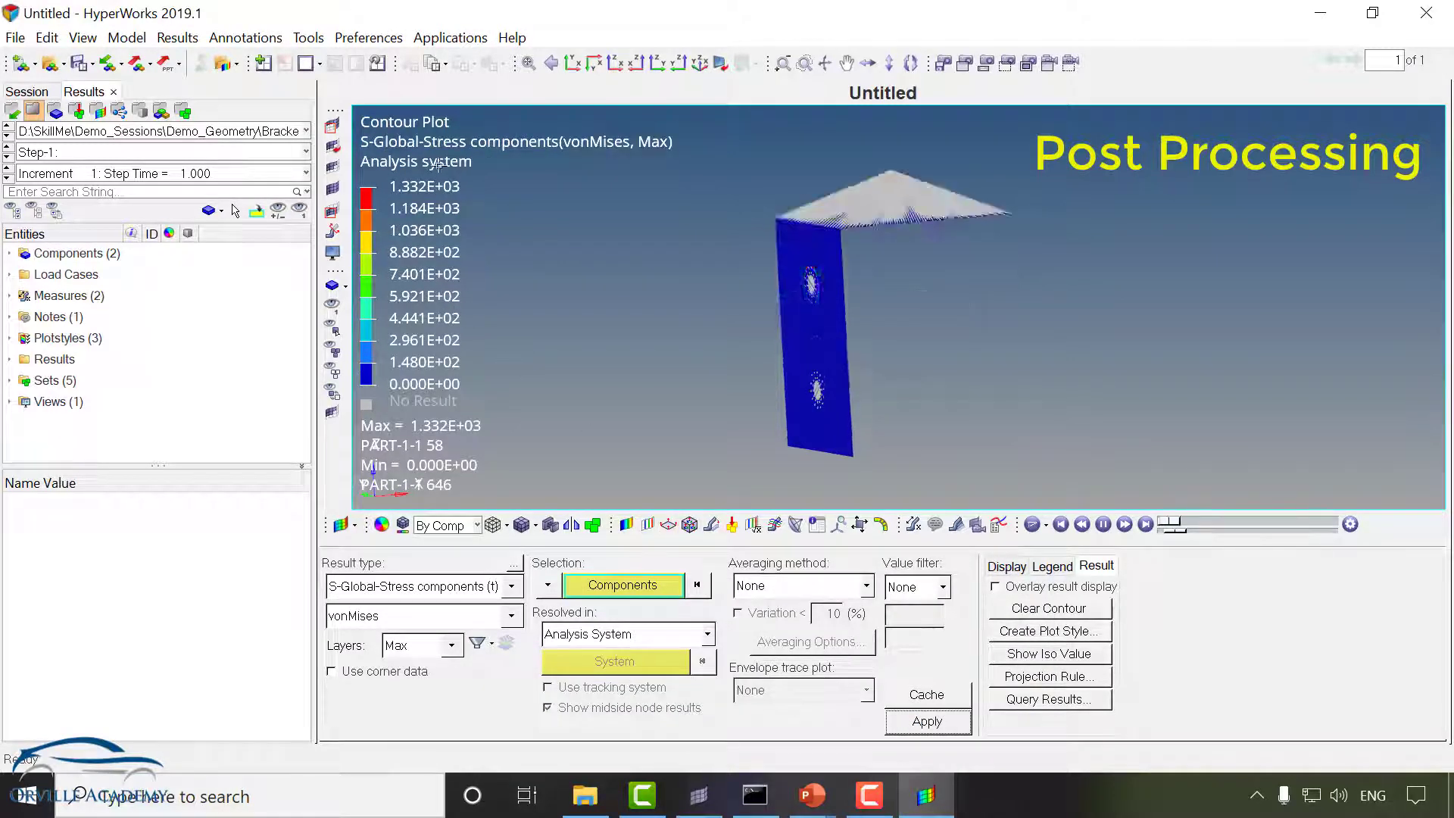